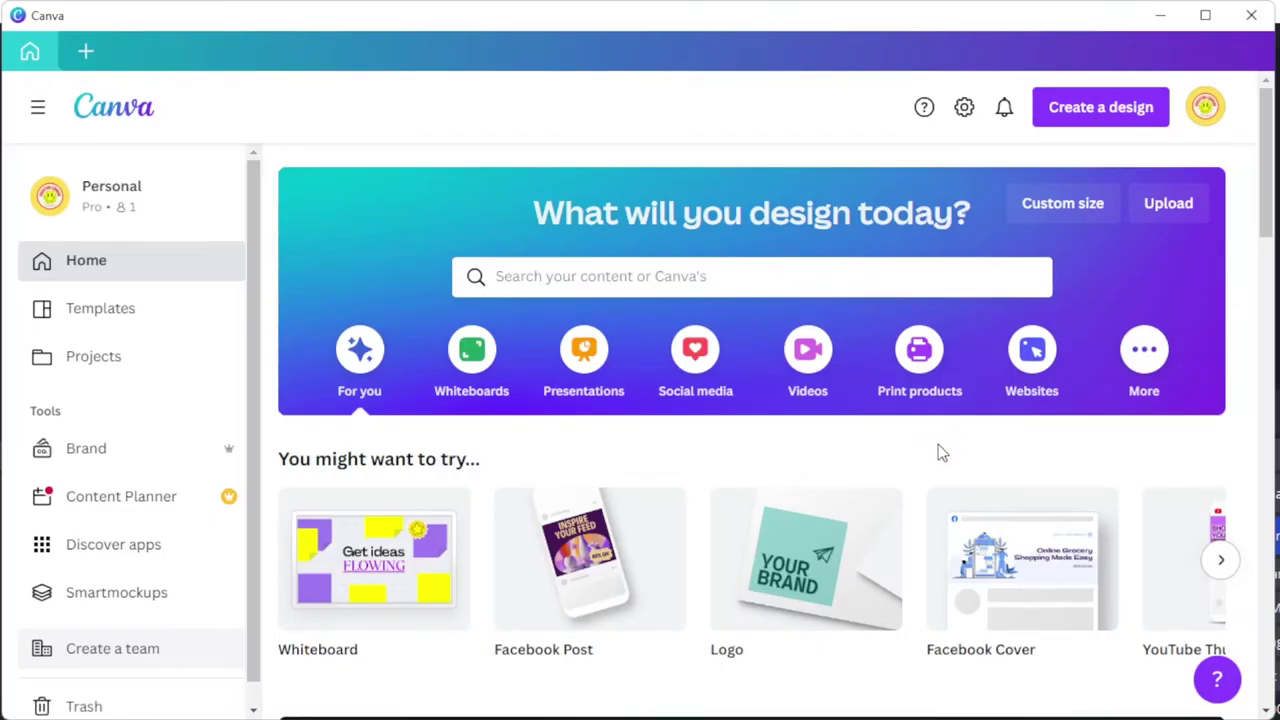
# Search Canva templates for 'flyers' and scroll through the 64,515 results.
pyautogui.click(914, 290)
pyautogui.write('flyers')
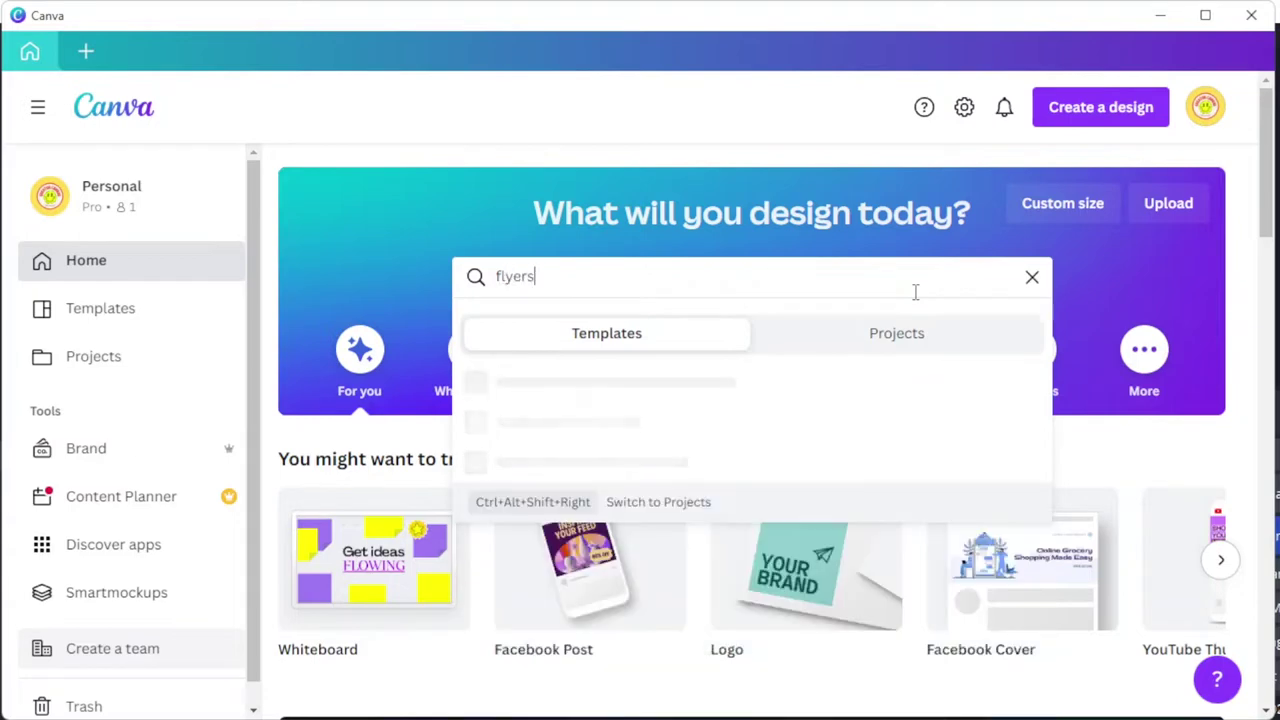
pyautogui.press('Return')
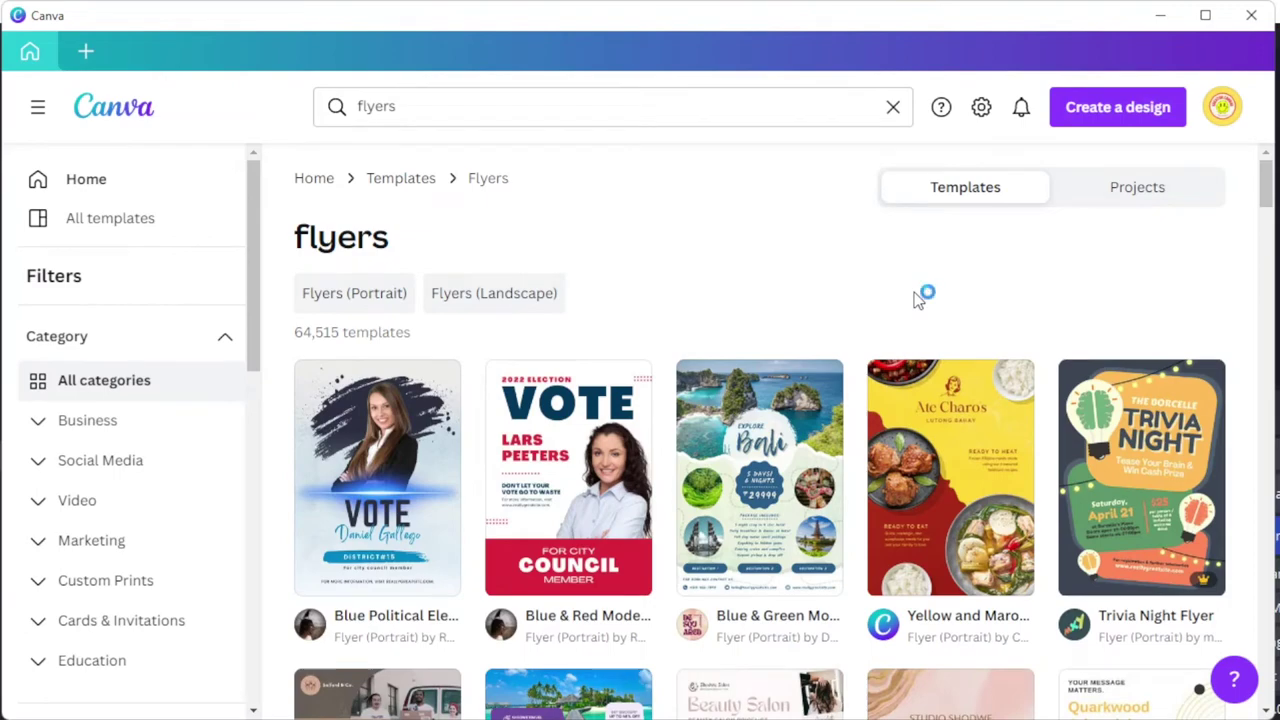
pyautogui.scroll(-2, 918, 300)
pyautogui.scroll(-1, 895, 303)
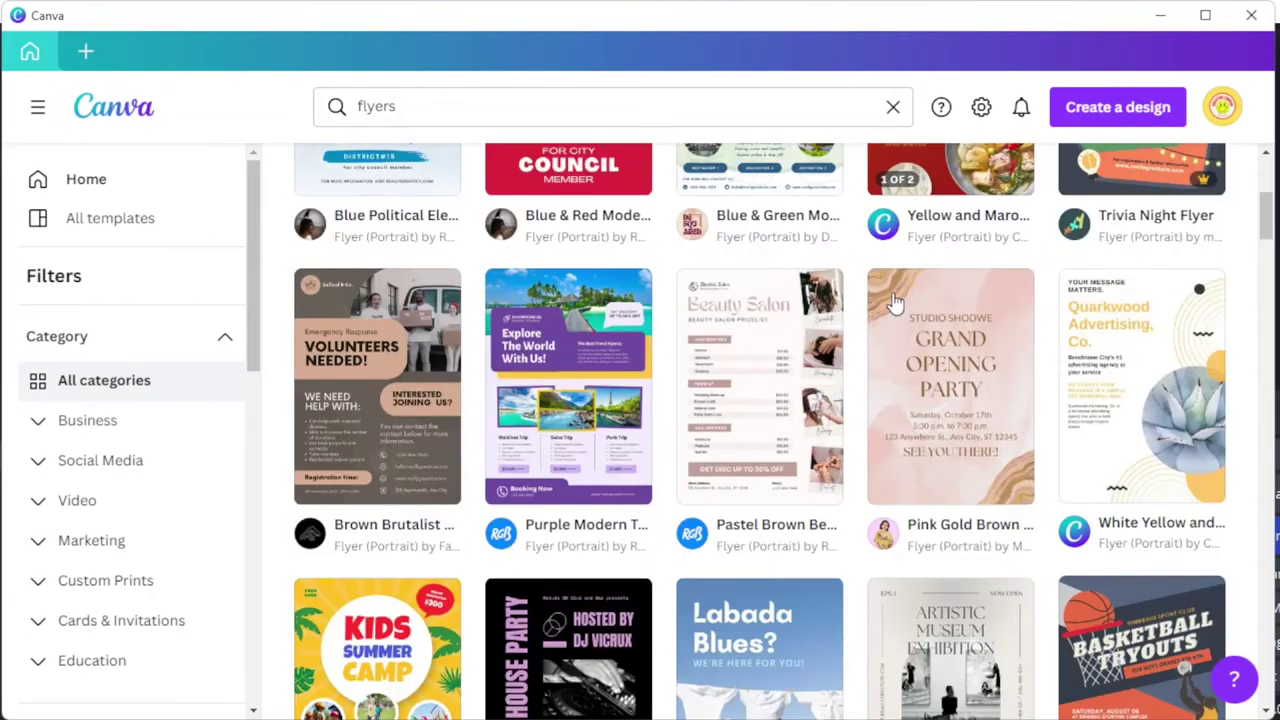
pyautogui.scroll(-2, 895, 303)
pyautogui.scroll(-1, 895, 303)
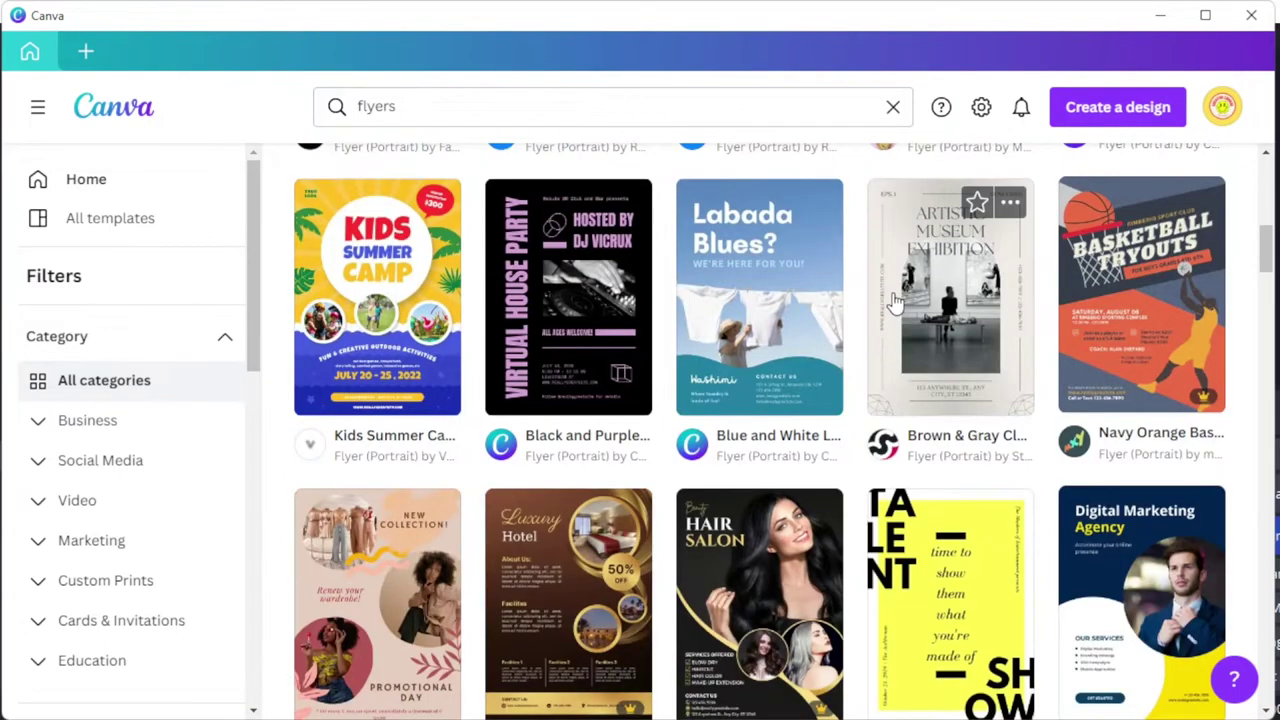
pyautogui.scroll(-1, 895, 300)
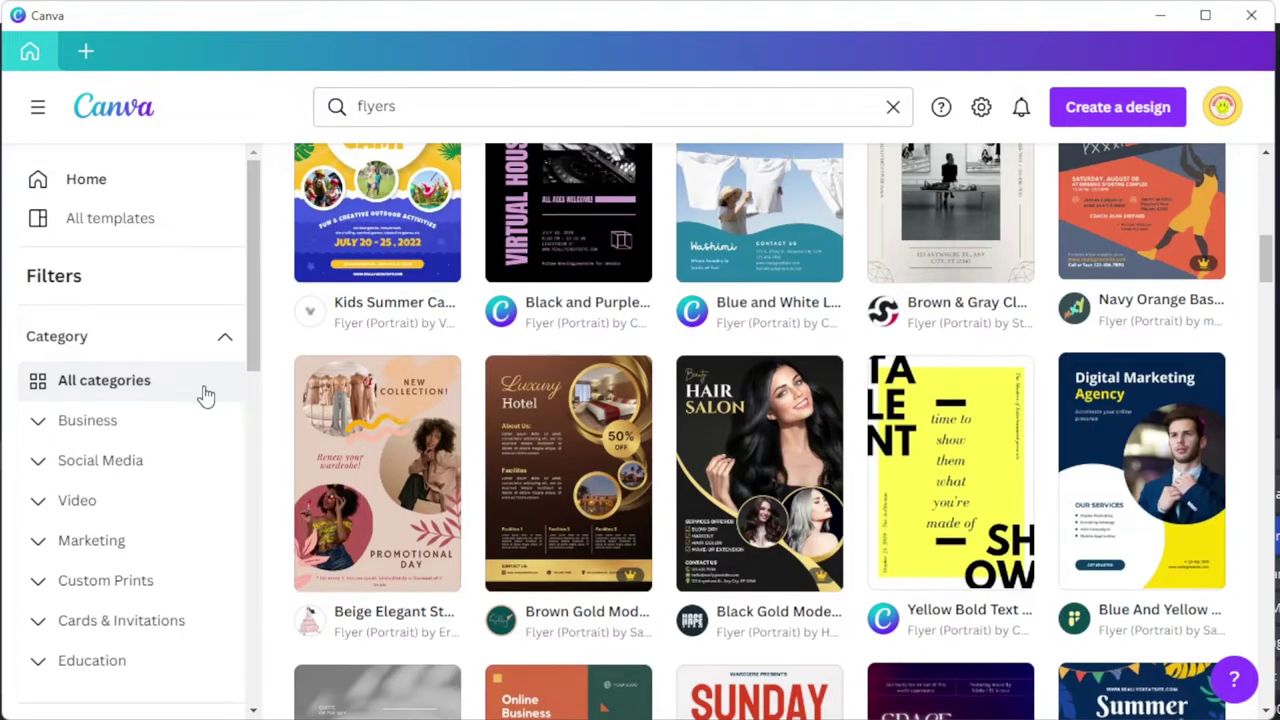
pyautogui.scroll(-2, 208, 392)
pyautogui.scroll(-2, 183, 330)
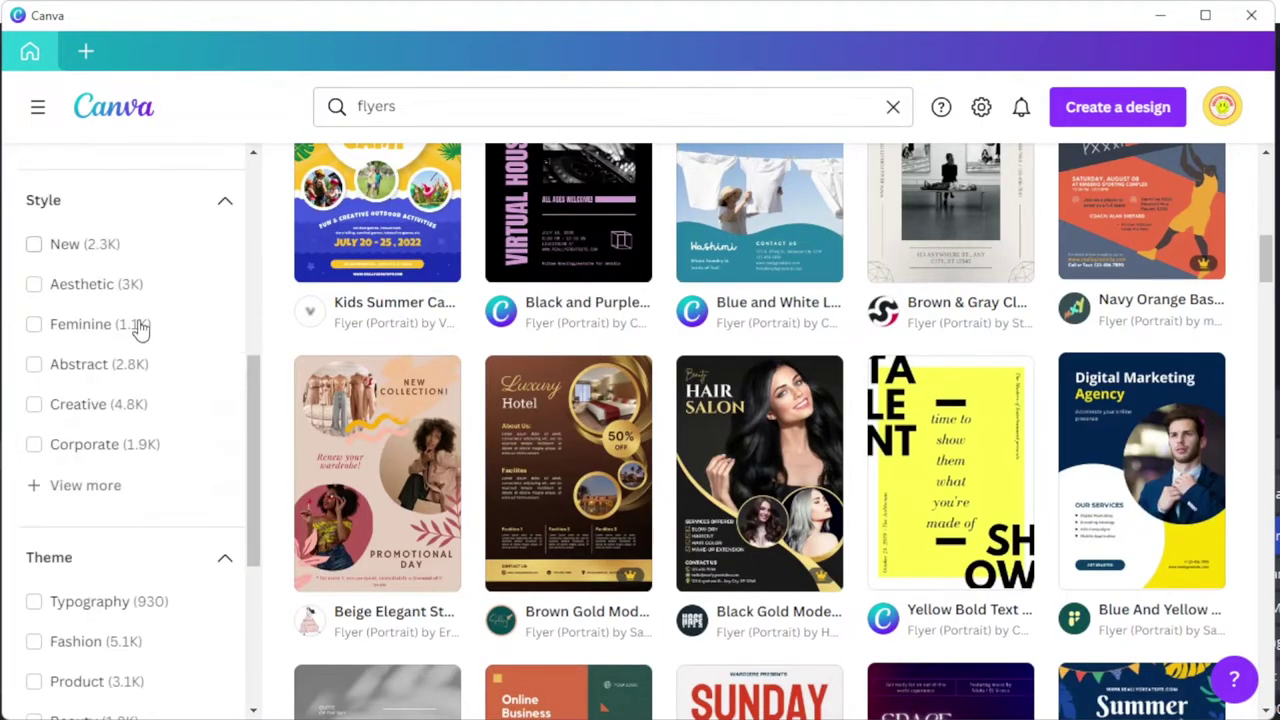
pyautogui.scroll(-3, 145, 465)
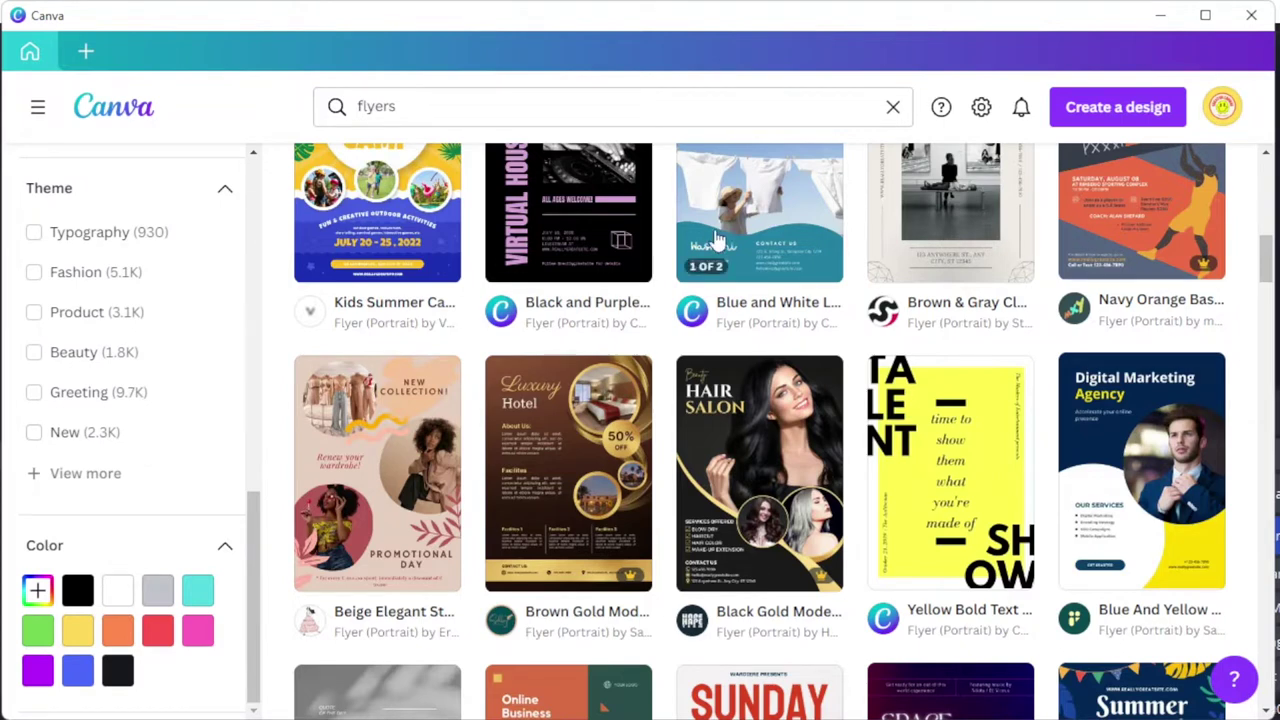
pyautogui.scroll(4, 112, 330)
pyautogui.scroll(3, 112, 330)
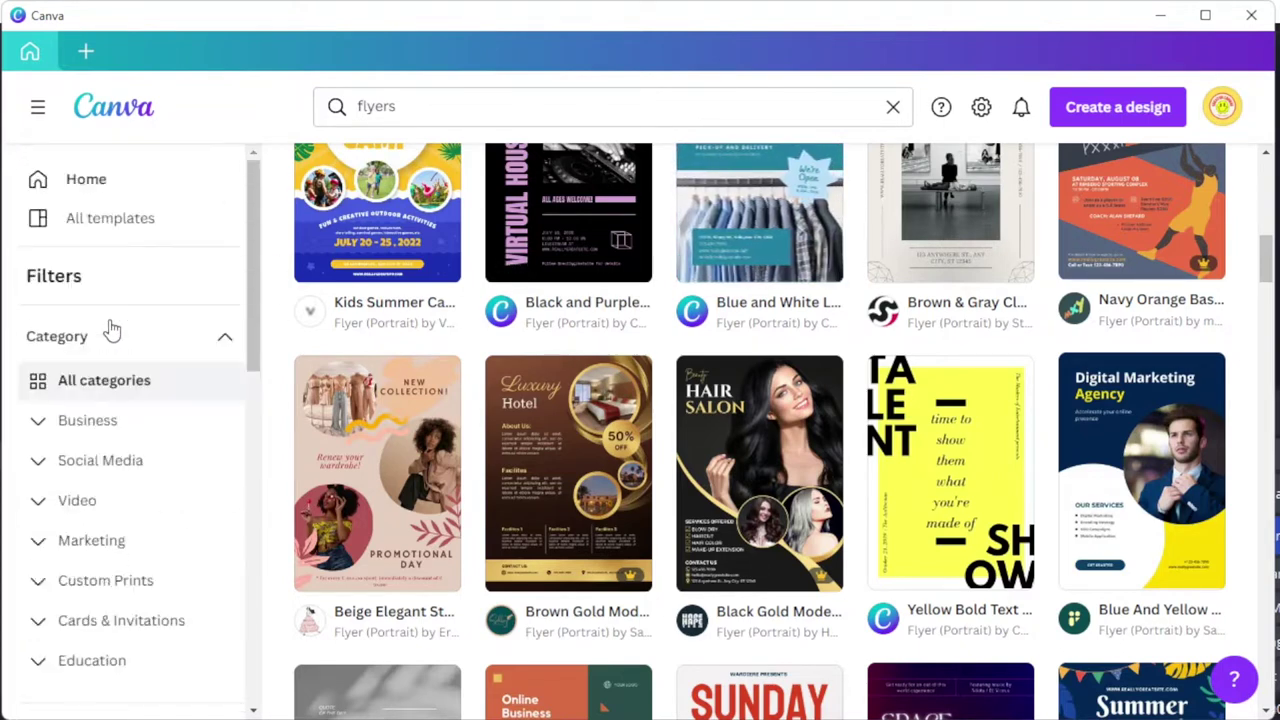
pyautogui.scroll(-3, 112, 330)
pyautogui.scroll(-2, 112, 332)
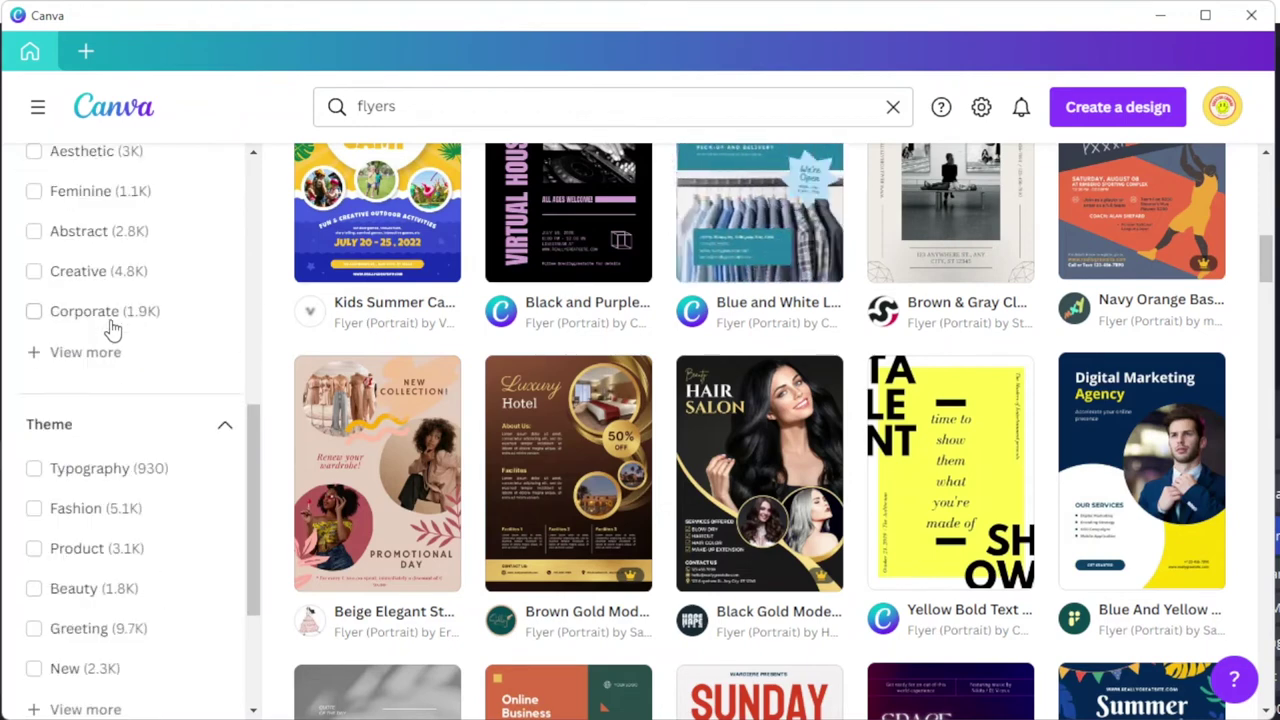
pyautogui.click(1117, 107)
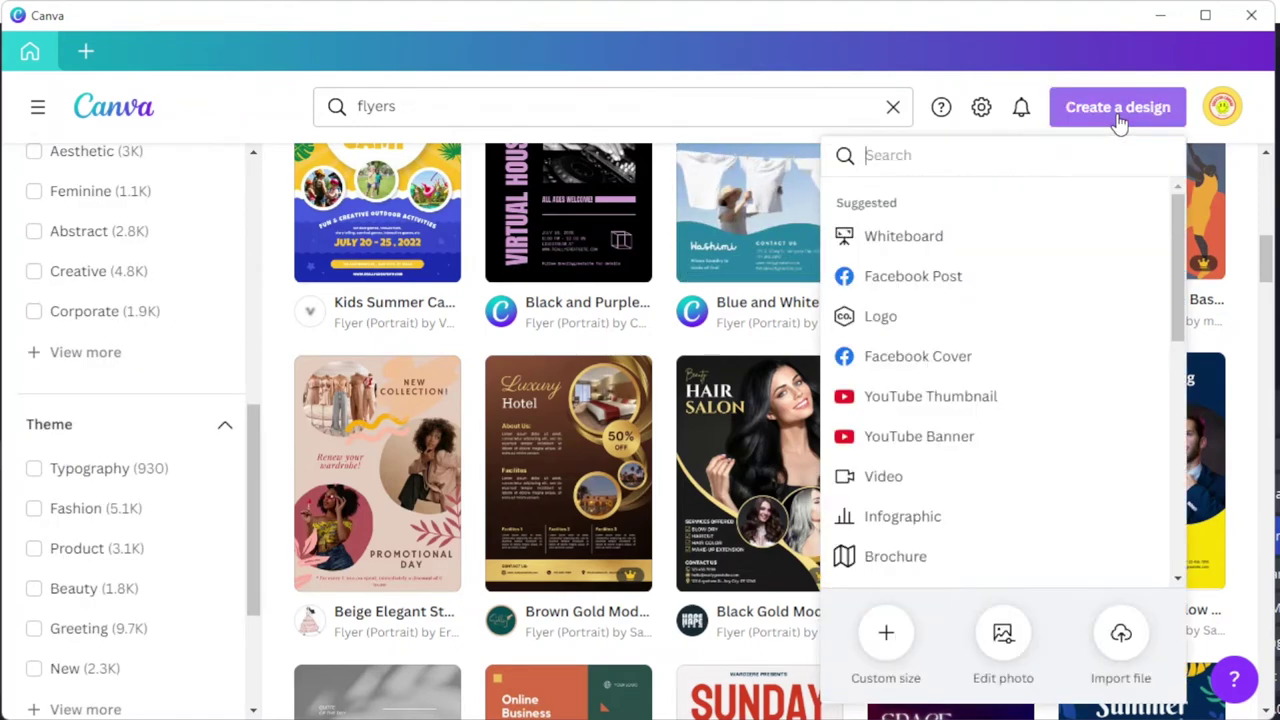
pyautogui.click(886, 636)
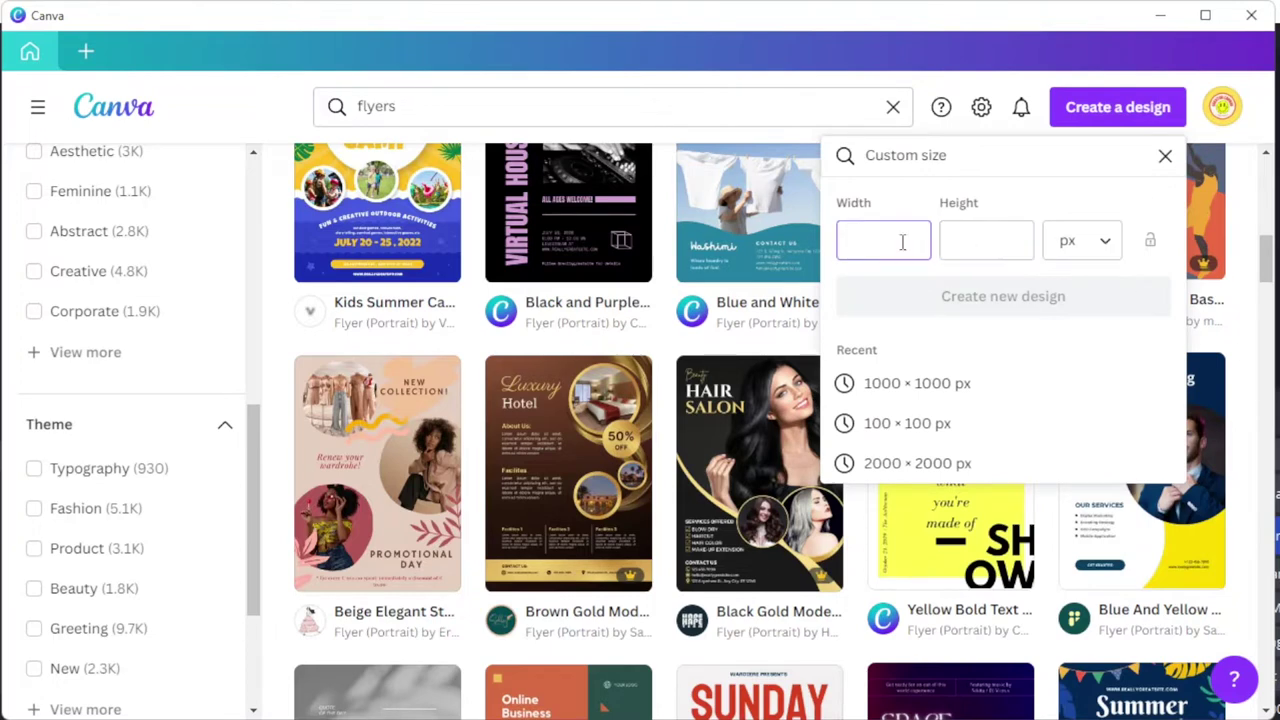
pyautogui.write('8.5')
pyautogui.press('Tab')
pyautogui.write('11')
pyautogui.click(1082, 240)
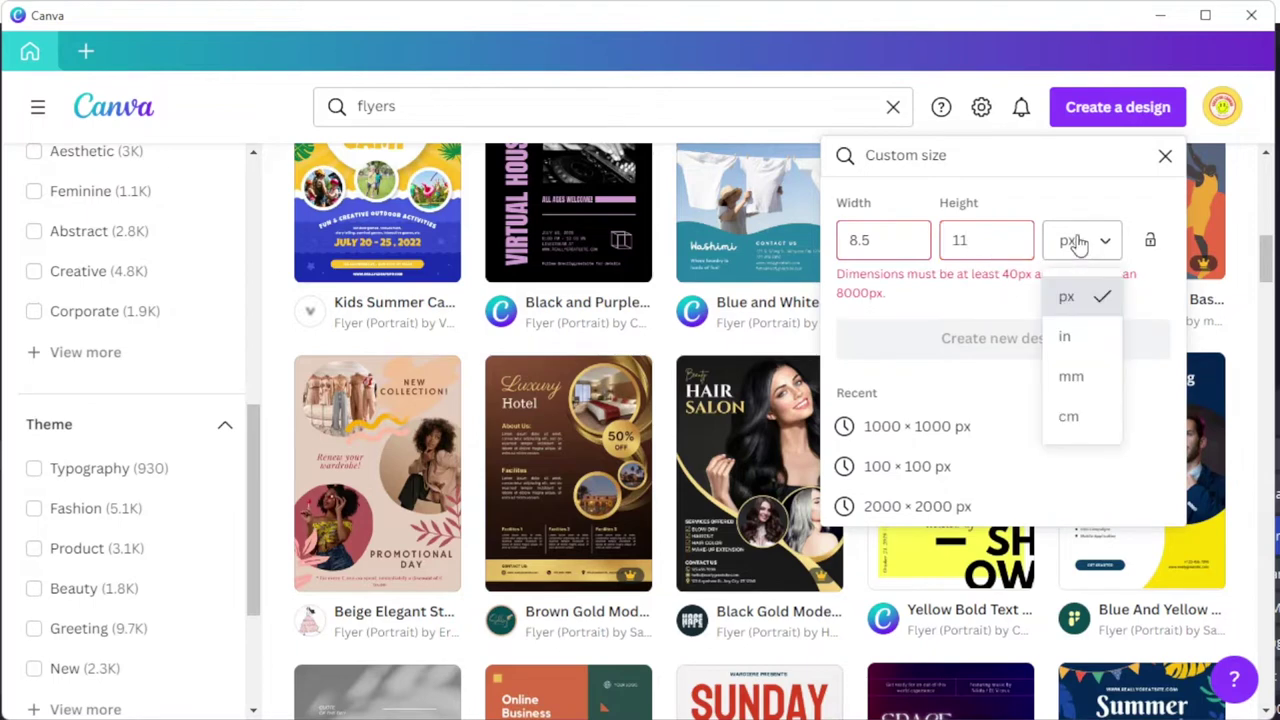
pyautogui.click(1092, 338)
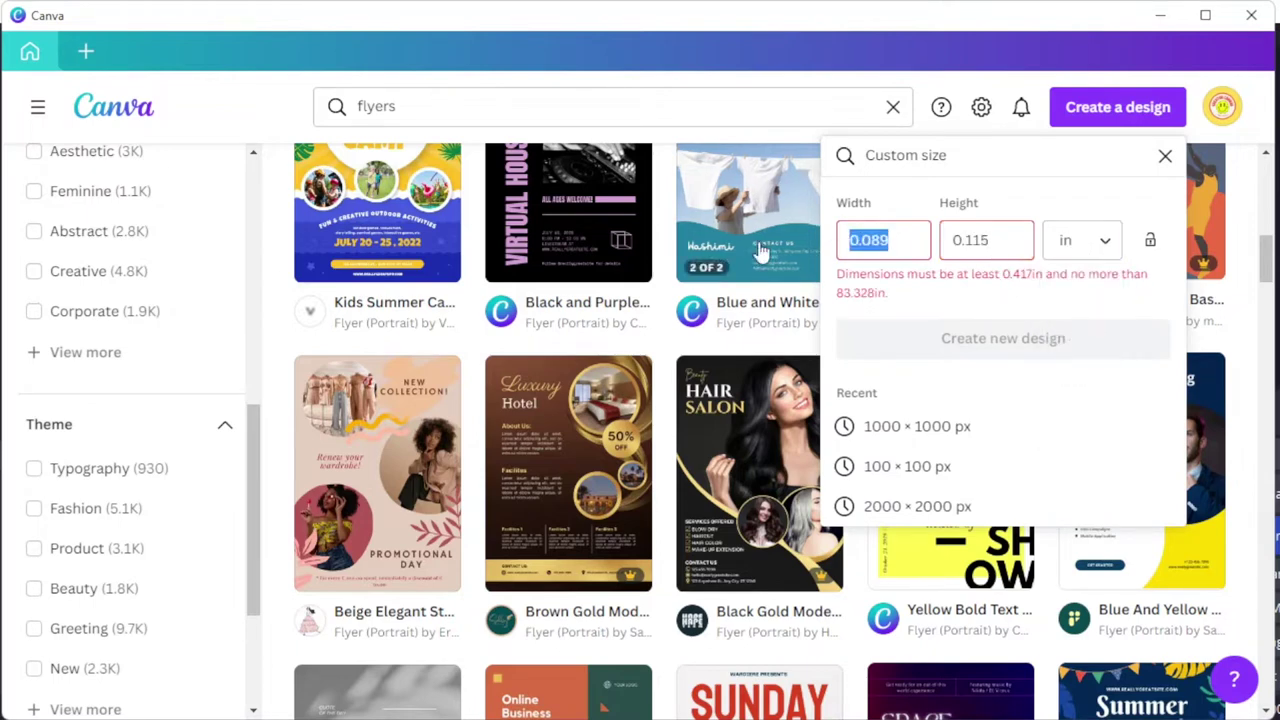
pyautogui.write('8.5')
pyautogui.press('Tab')
pyautogui.write('11')
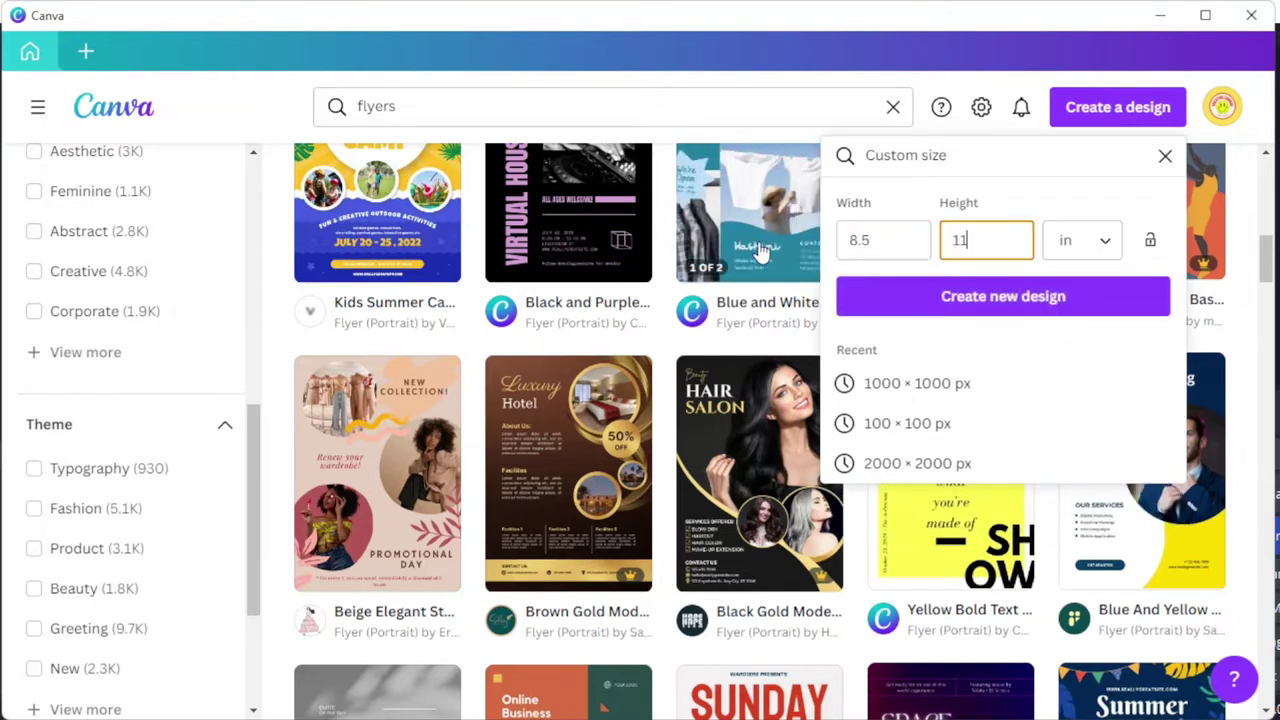
pyautogui.moveTo(894, 238); pyautogui.dragTo(848, 238)
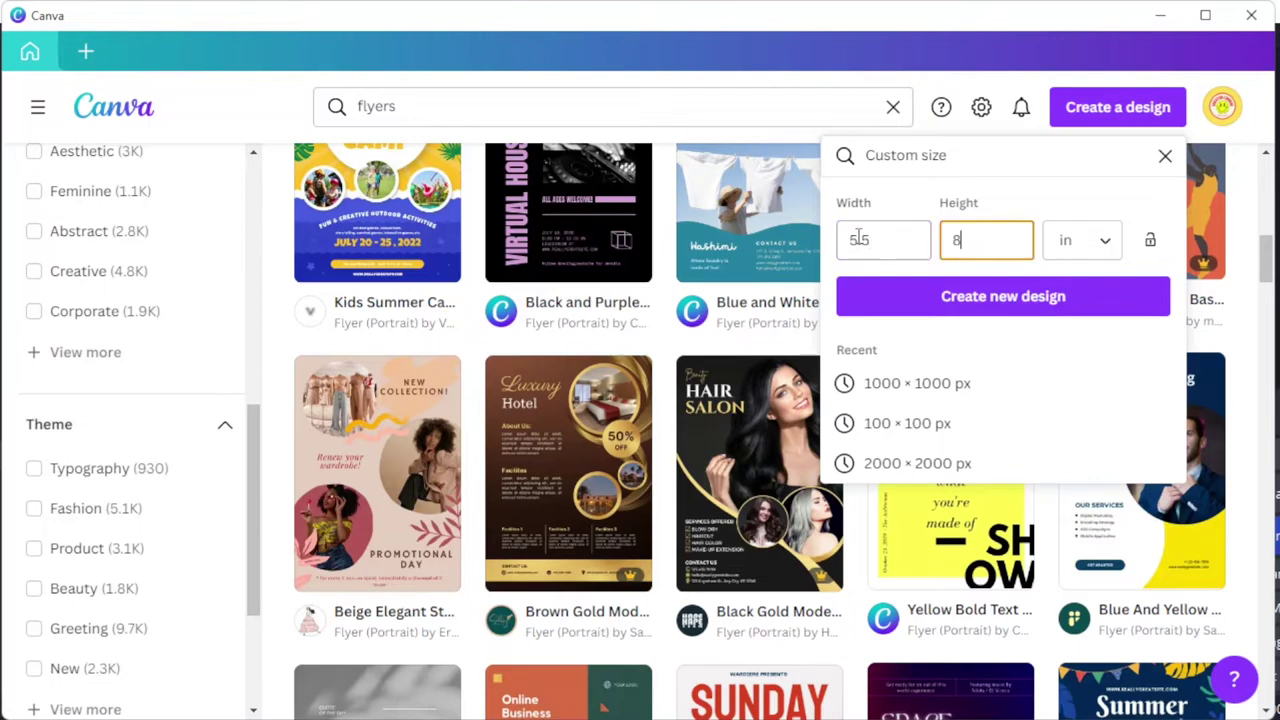
pyautogui.click(286, 374)
# Narrow the template search to 'house cleaning flyers'.
pyautogui.scroll(-2, 280, 385)
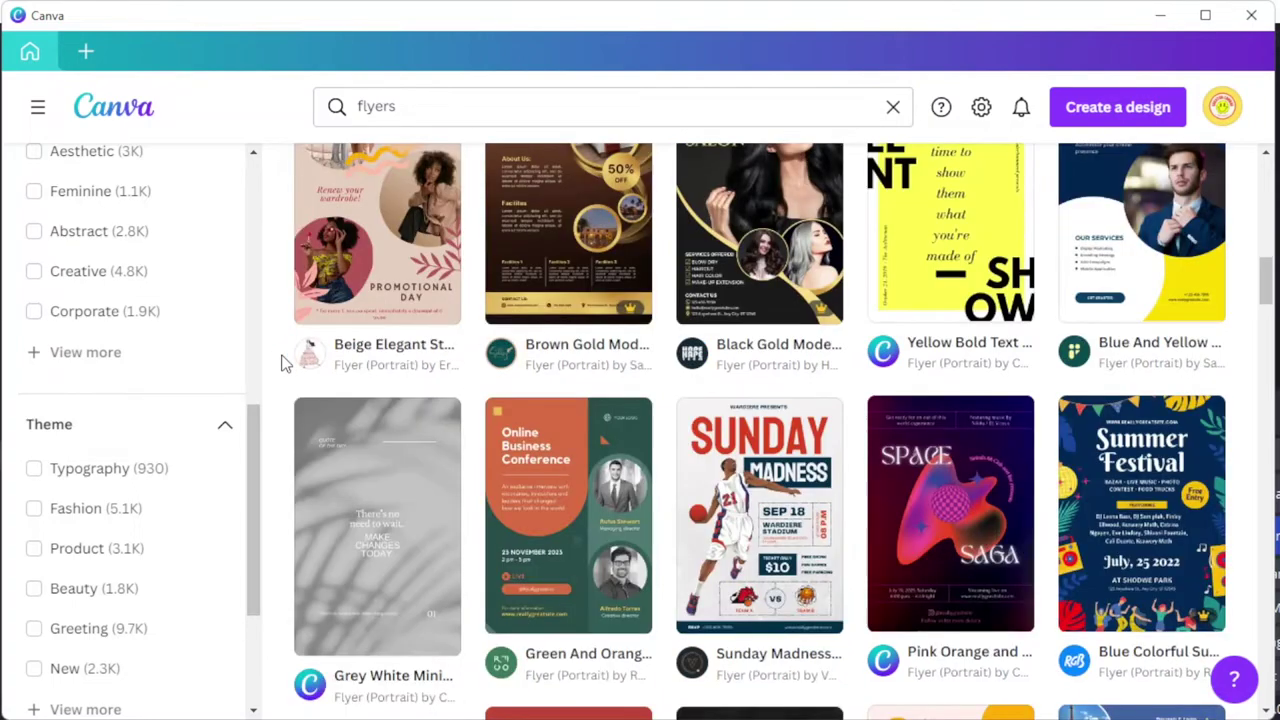
pyautogui.scroll(-2, 278, 400)
pyautogui.scroll(-2, 278, 400)
pyautogui.scroll(-1, 278, 392)
pyautogui.scroll(5, 278, 392)
pyautogui.click(358, 106)
pyautogui.write('house cleaning')
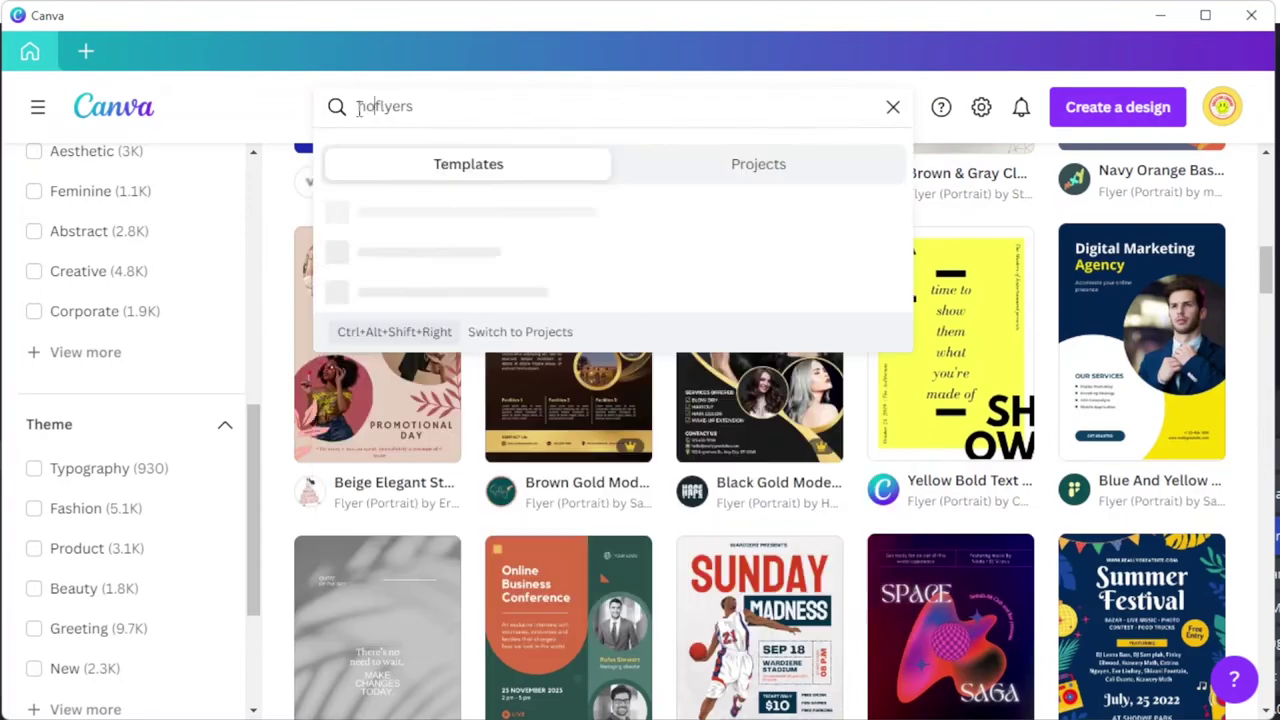
pyautogui.press('Return')
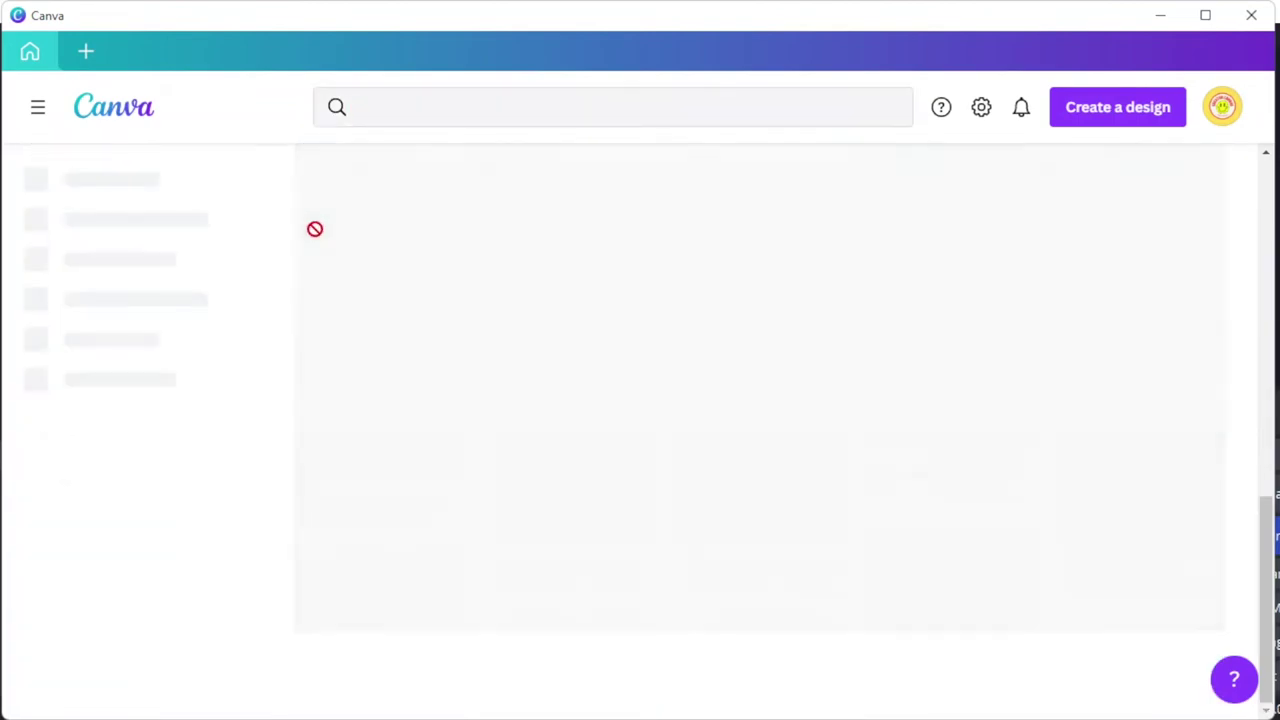
# Open the Yellow Bright Home Smart Cleaning template for editing.
pyautogui.scroll(-4, 271, 349)
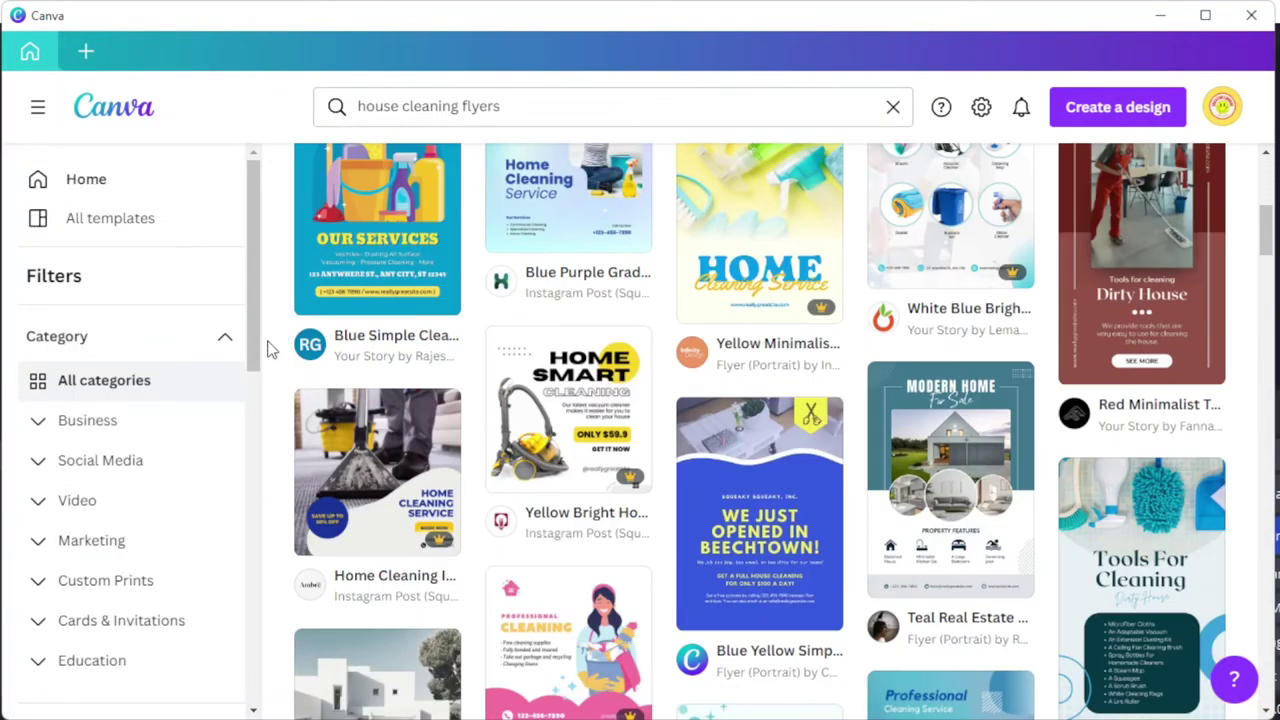
pyautogui.scroll(-1, 271, 349)
pyautogui.click(519, 285)
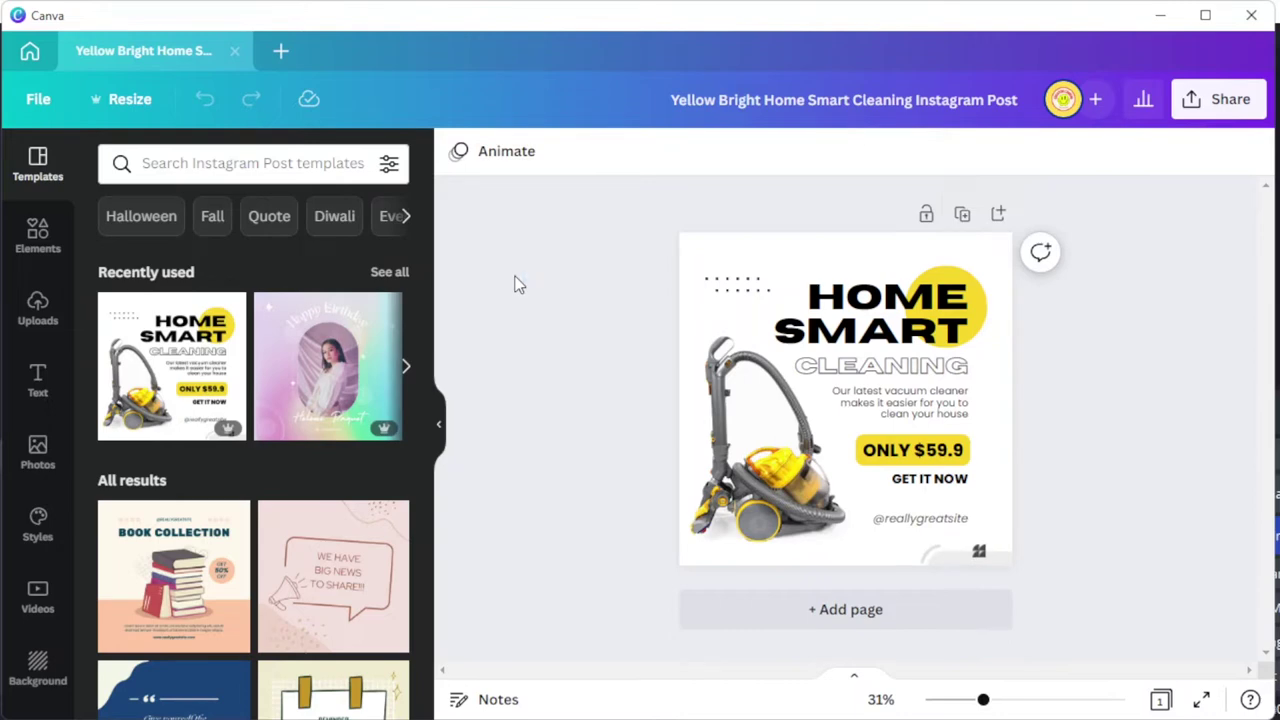
pyautogui.click(24, 108)
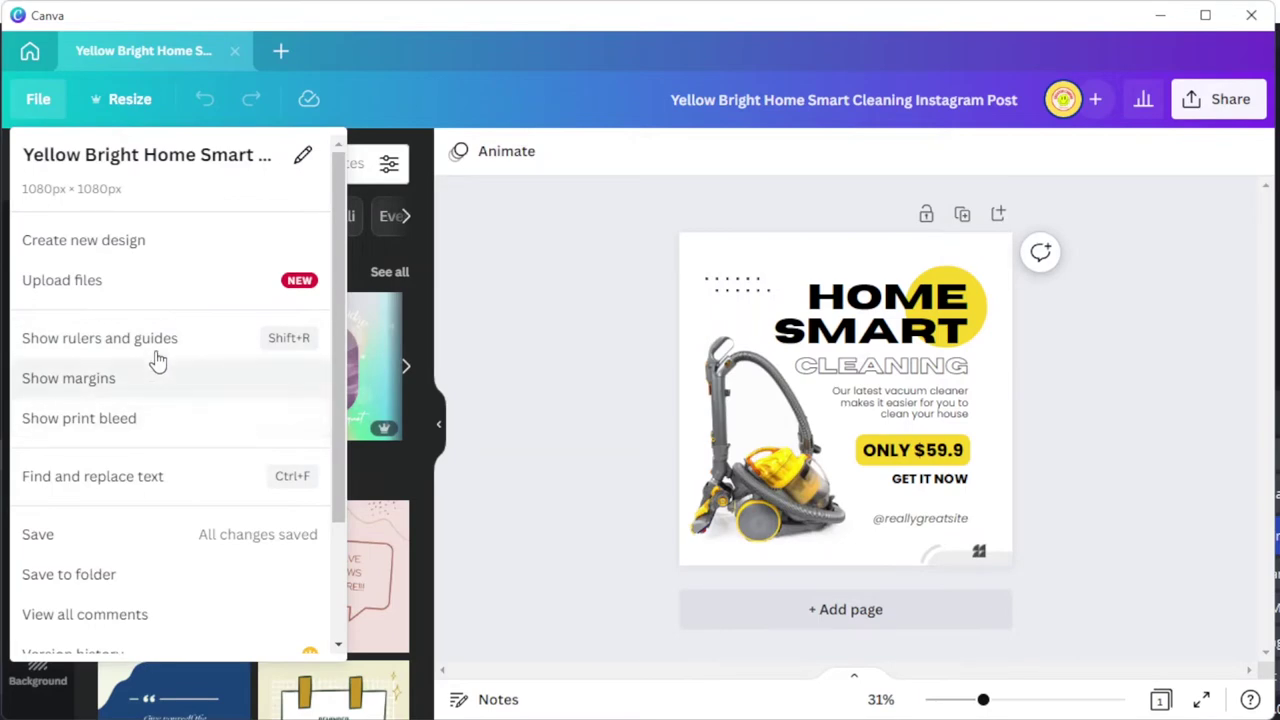
# Dismiss the File menu and show the Uploads panel with the Sweep Co logo.
pyautogui.click(580, 415)
pyautogui.click(50, 320)
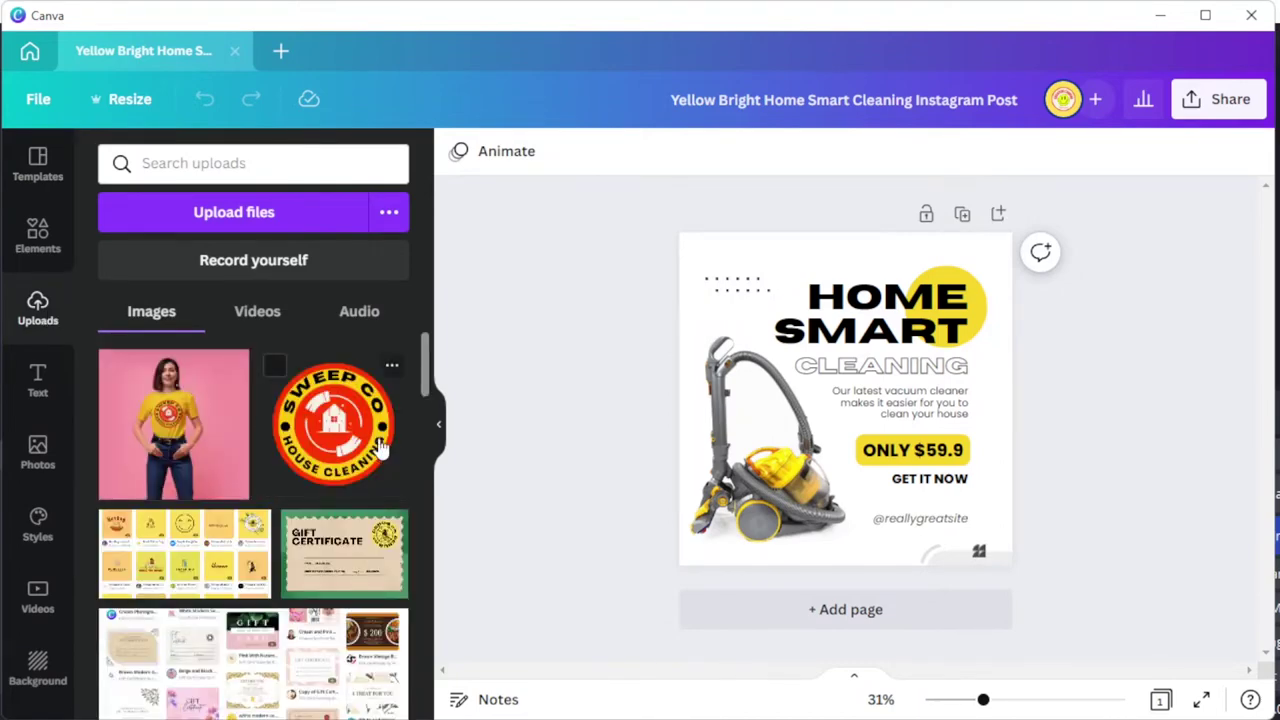
# Add the round red Sweep Co logo from Uploads to the design.
pyautogui.click(380, 447)
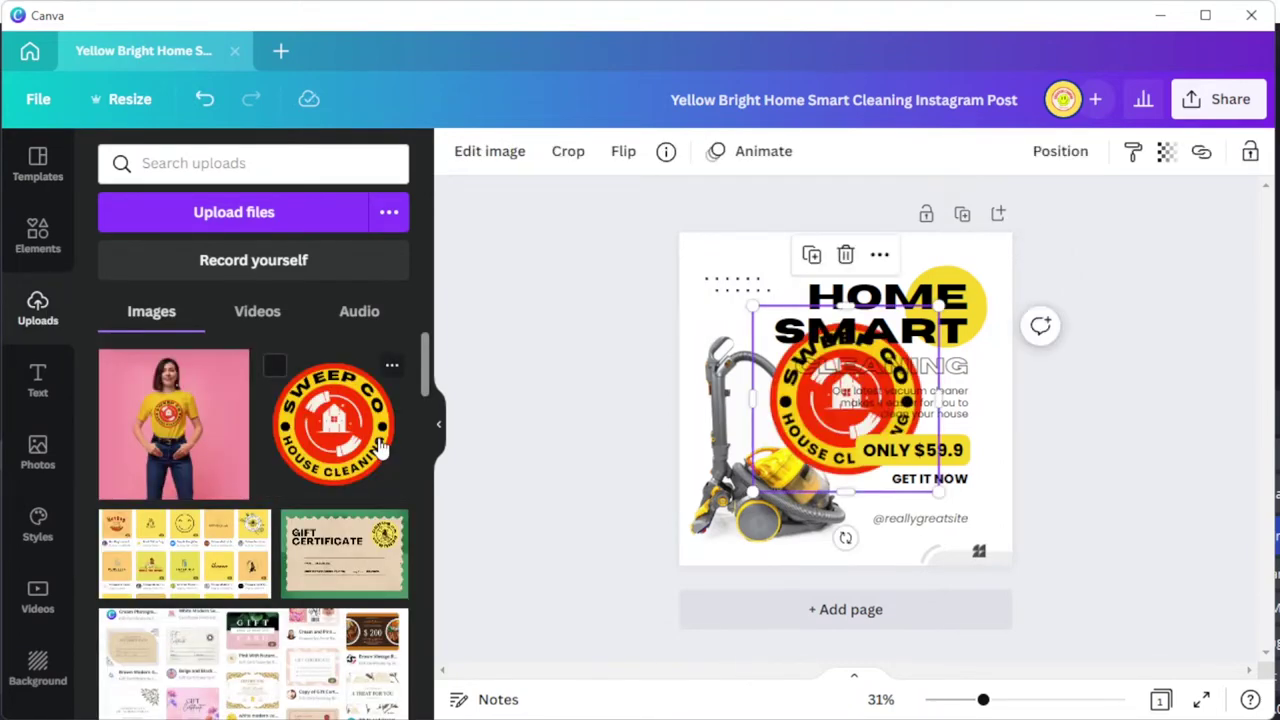
pyautogui.click(23, 240)
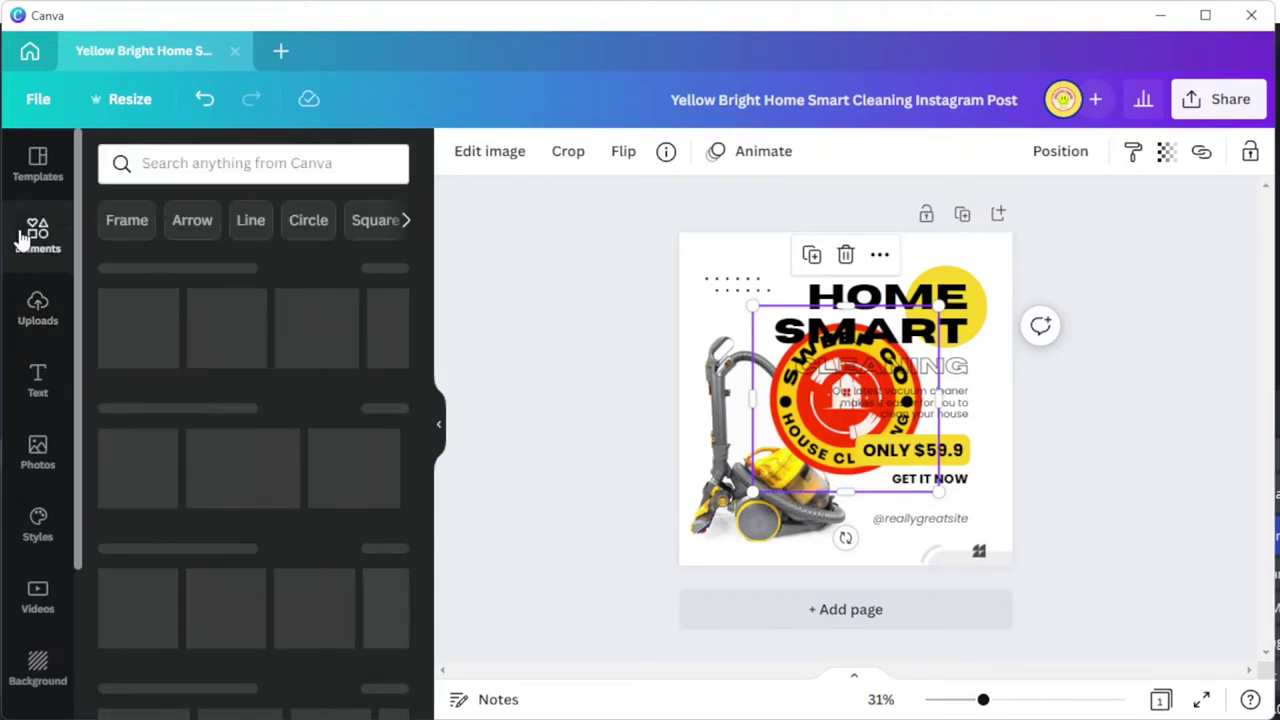
pyautogui.scroll(-2, 275, 320)
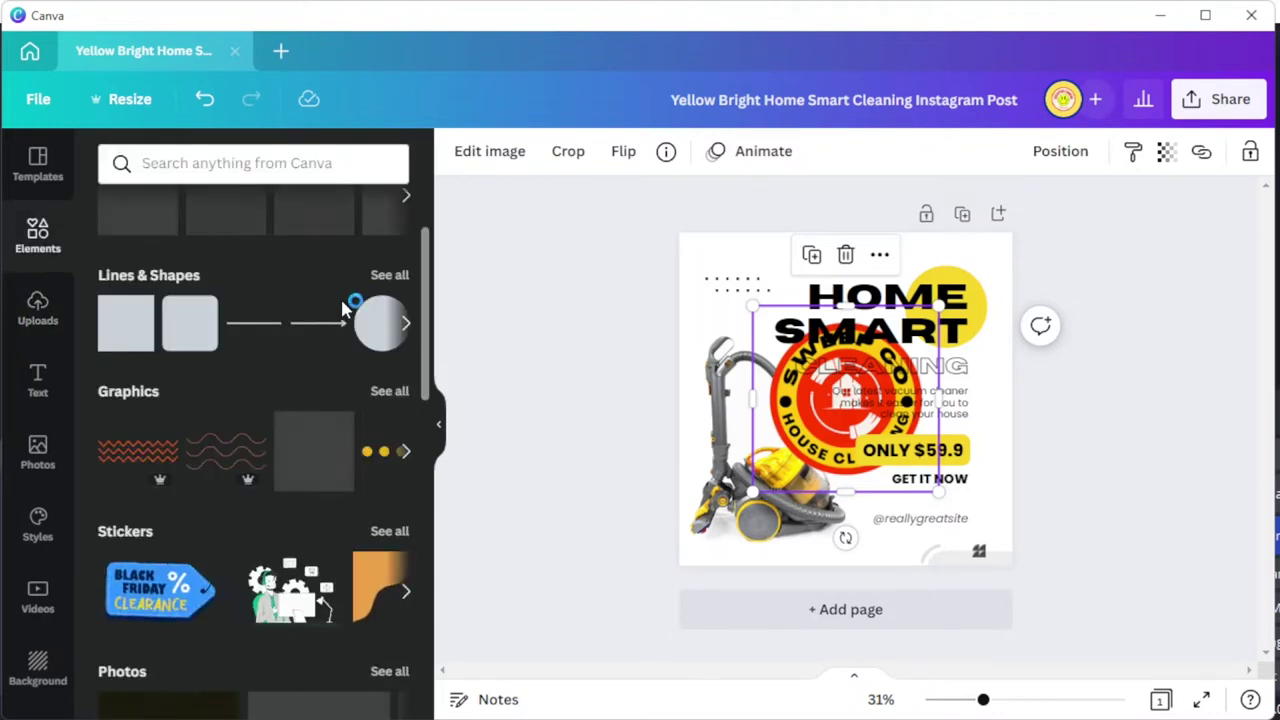
pyautogui.scroll(2, 276, 261)
# Search Elements for 'house cleaning' graphics and browse the results.
pyautogui.click(280, 163)
pyautogui.write('house cleaning')
pyautogui.press('Return')
pyautogui.scroll(-3, 205, 340)
pyautogui.scroll(-2, 205, 340)
pyautogui.scroll(-2, 205, 340)
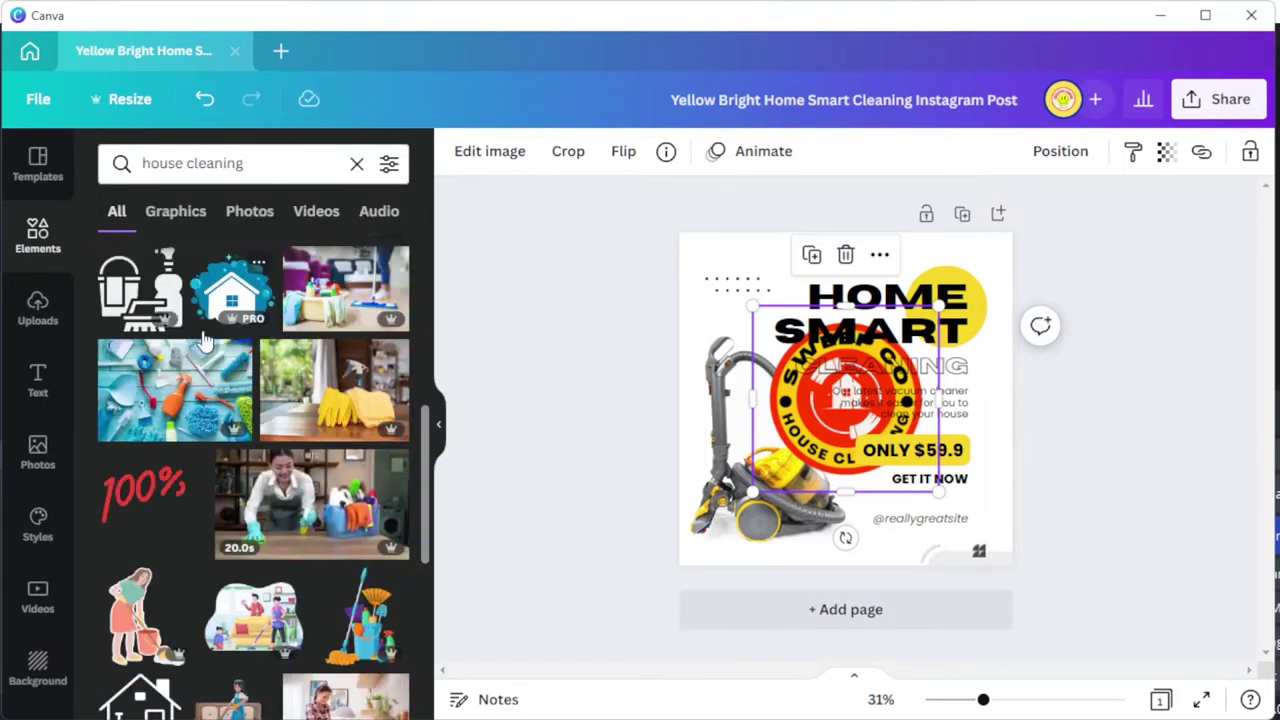
pyautogui.click(38, 390)
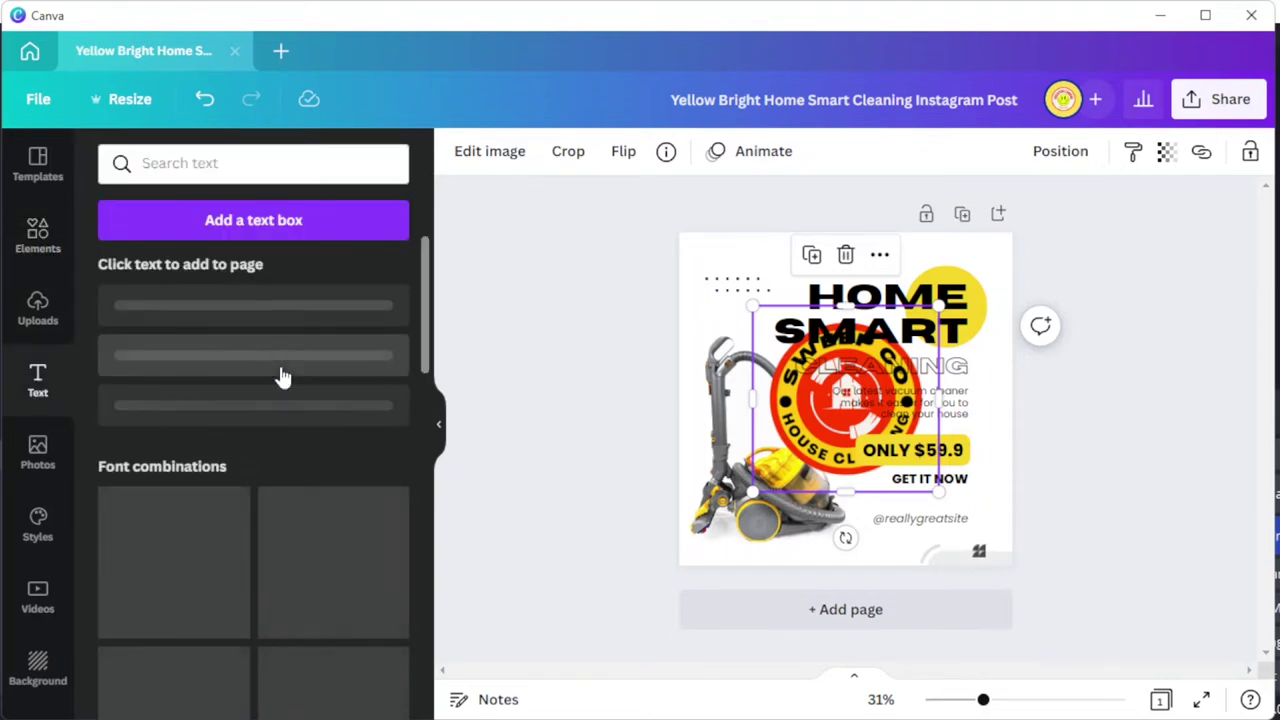
# Select the HOME SMART heading and inspect its font and colour options.
pyautogui.scroll(-1, 281, 376)
pyautogui.scroll(-1, 281, 376)
pyautogui.scroll(-2, 281, 376)
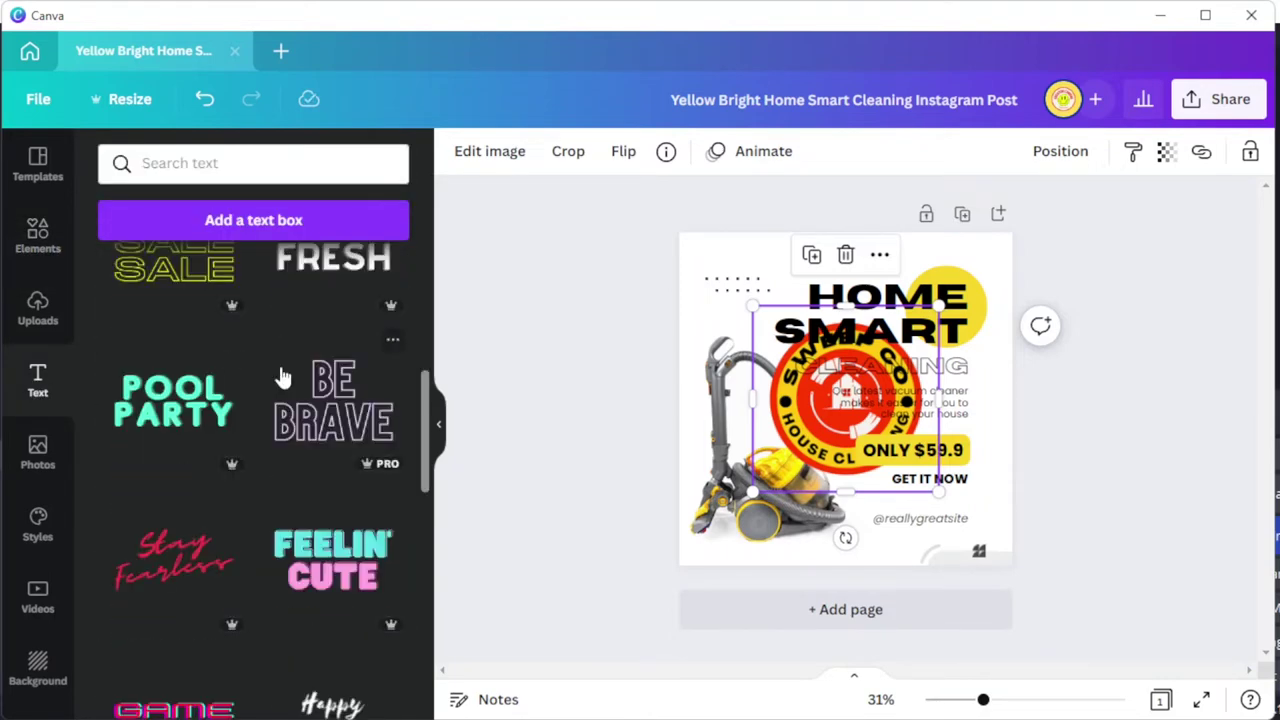
pyautogui.scroll(-2, 282, 377)
pyautogui.scroll(-1, 283, 377)
pyautogui.scroll(-1, 283, 377)
pyautogui.scroll(-1, 282, 376)
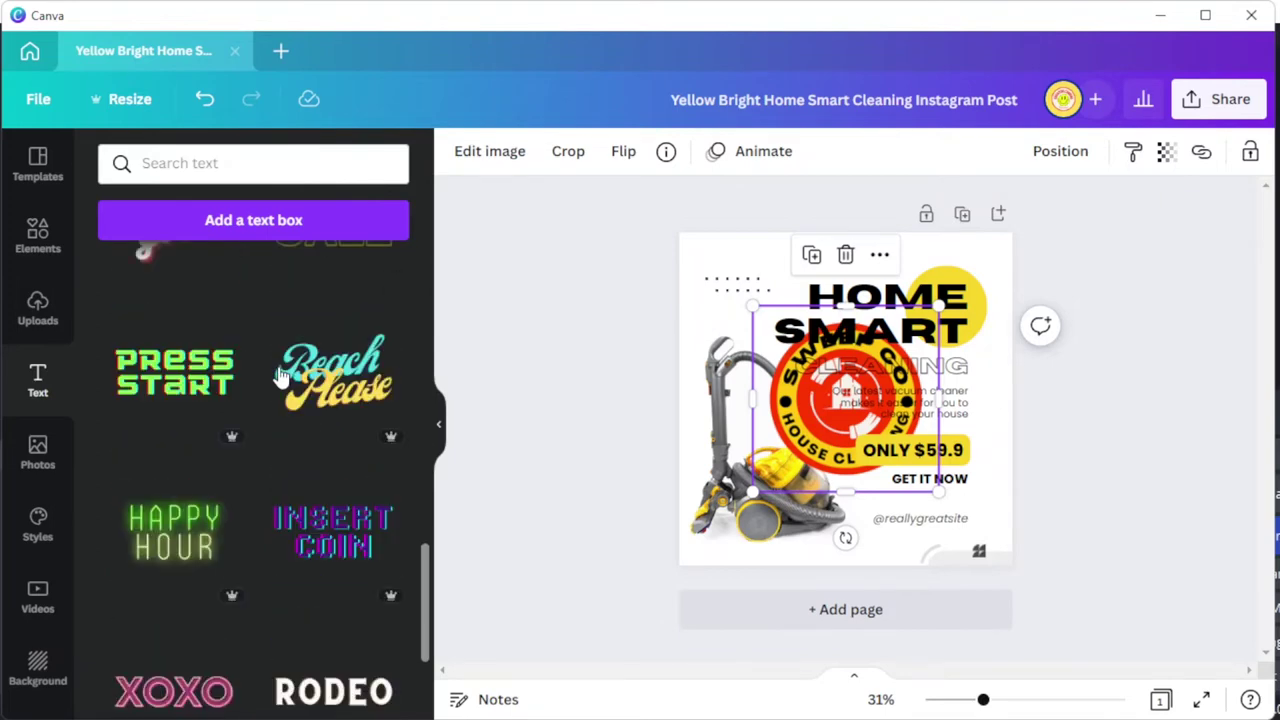
pyautogui.click(926, 305)
pyautogui.click(582, 166)
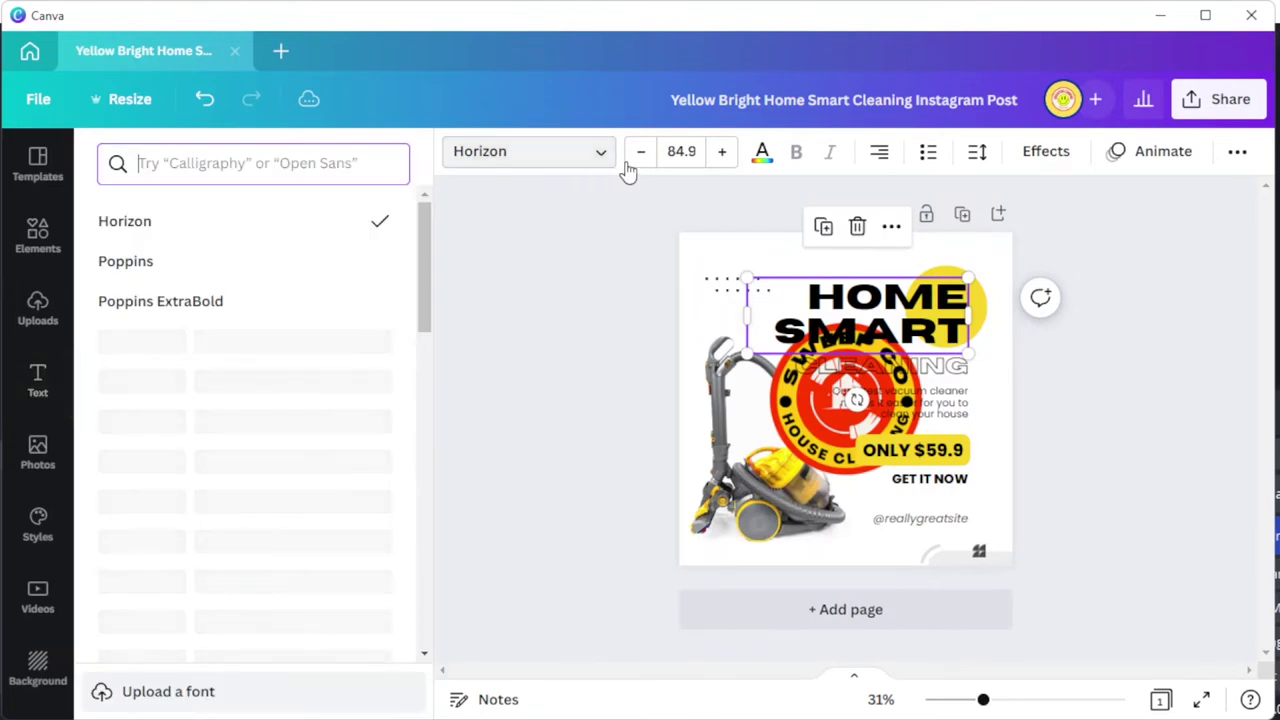
pyautogui.click(760, 160)
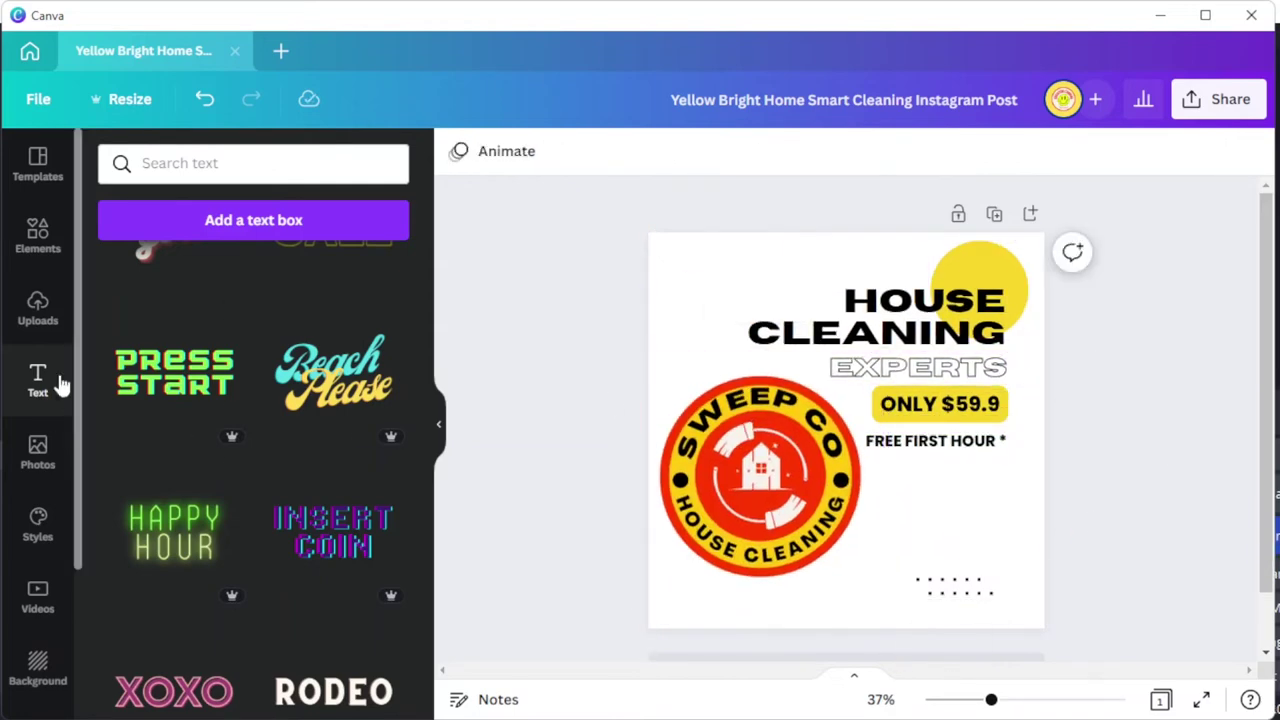
# Set the small text to Space Mono, move it under FREE FIRST HOUR, and retype it 'WHAT WE OFFER:'.
pyautogui.click(549, 166)
pyautogui.write('space mono')
pyautogui.click(210, 432)
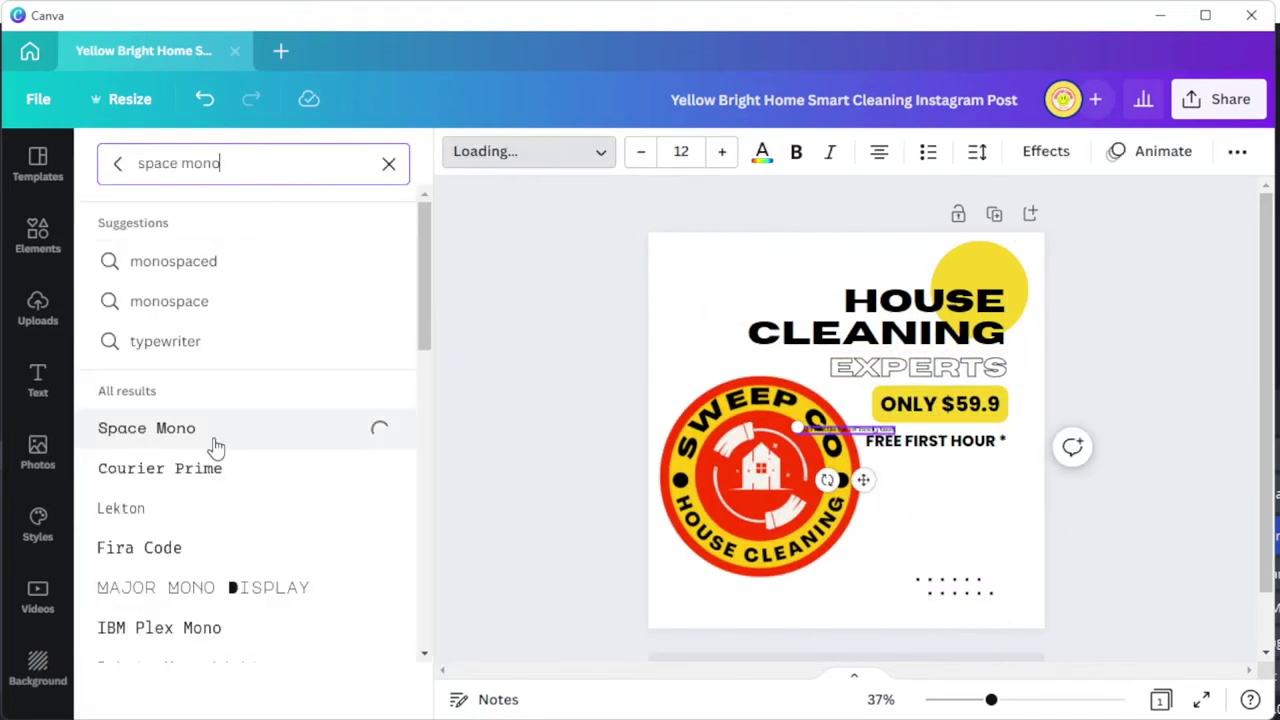
pyautogui.moveTo(748, 398); pyautogui.dragTo(858, 434)
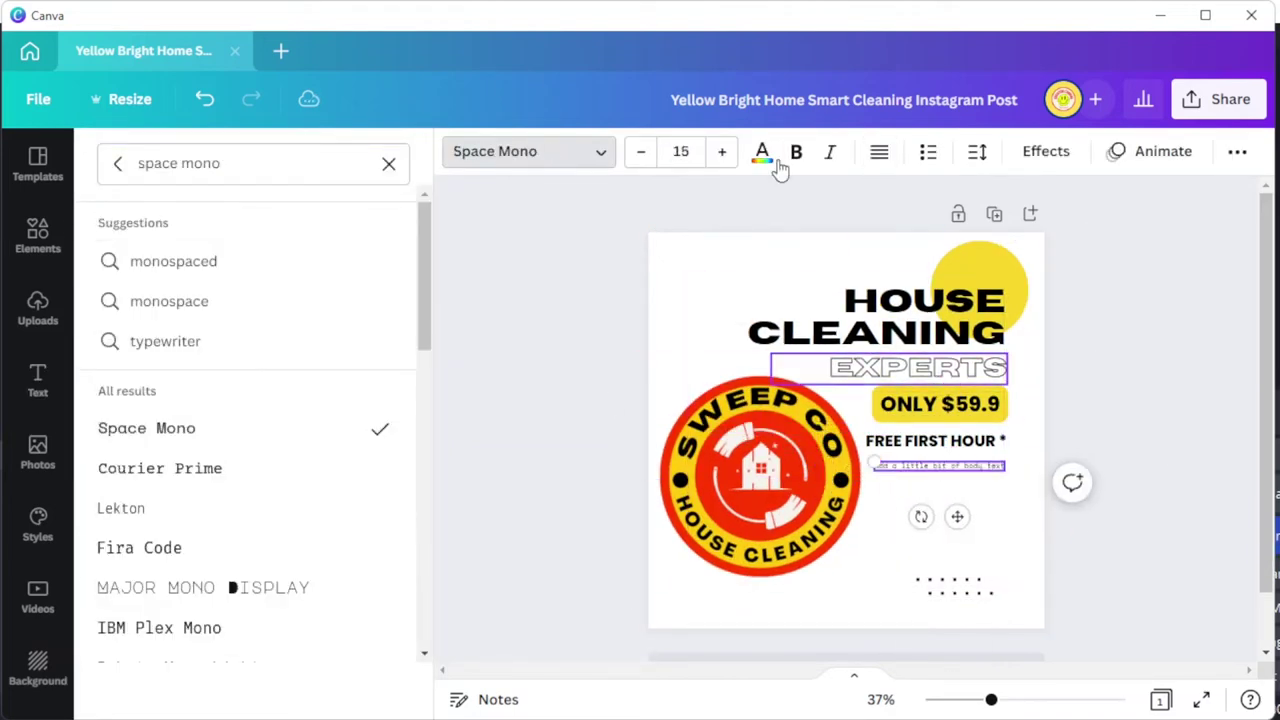
pyautogui.doubleClick(928, 464)
pyautogui.write('WHAT WE OFFER:')
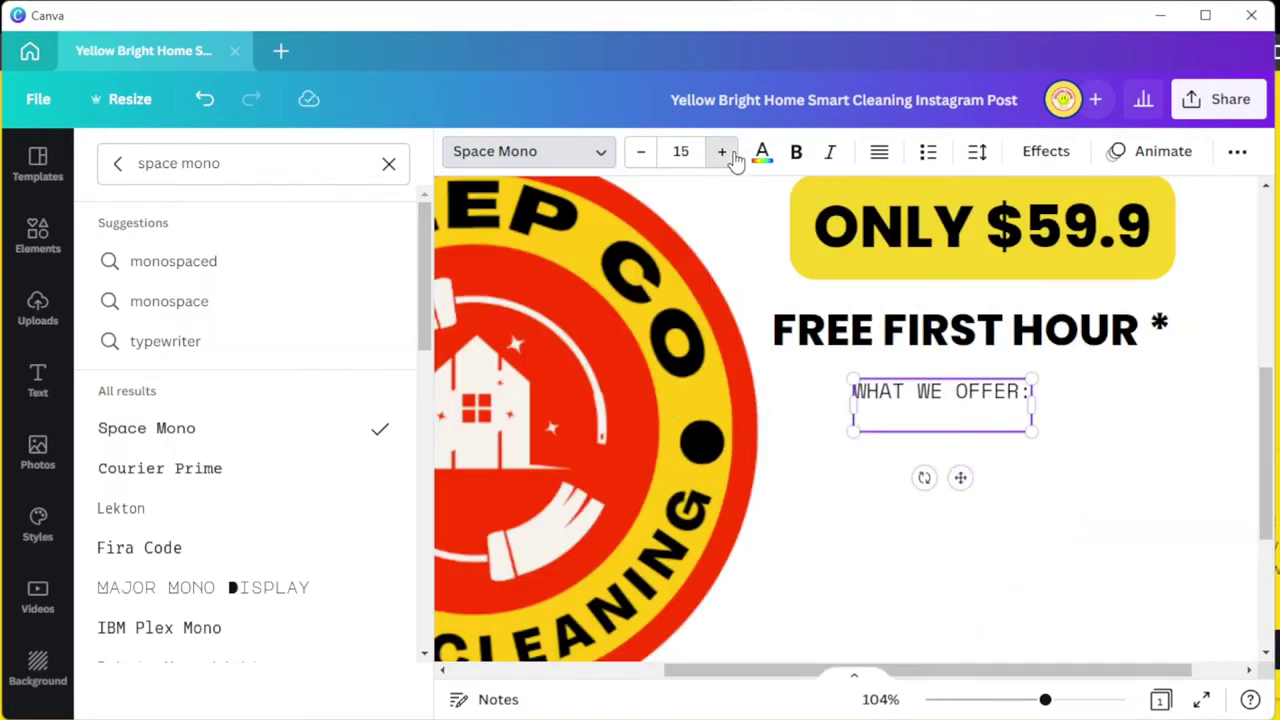
pyautogui.click(722, 151)
# List the services, starting with DEEP CLEANING SERVICES and SUBSCRIPTION BASED CLEANING, as left-aligned bullets.
pyautogui.press('Escape')
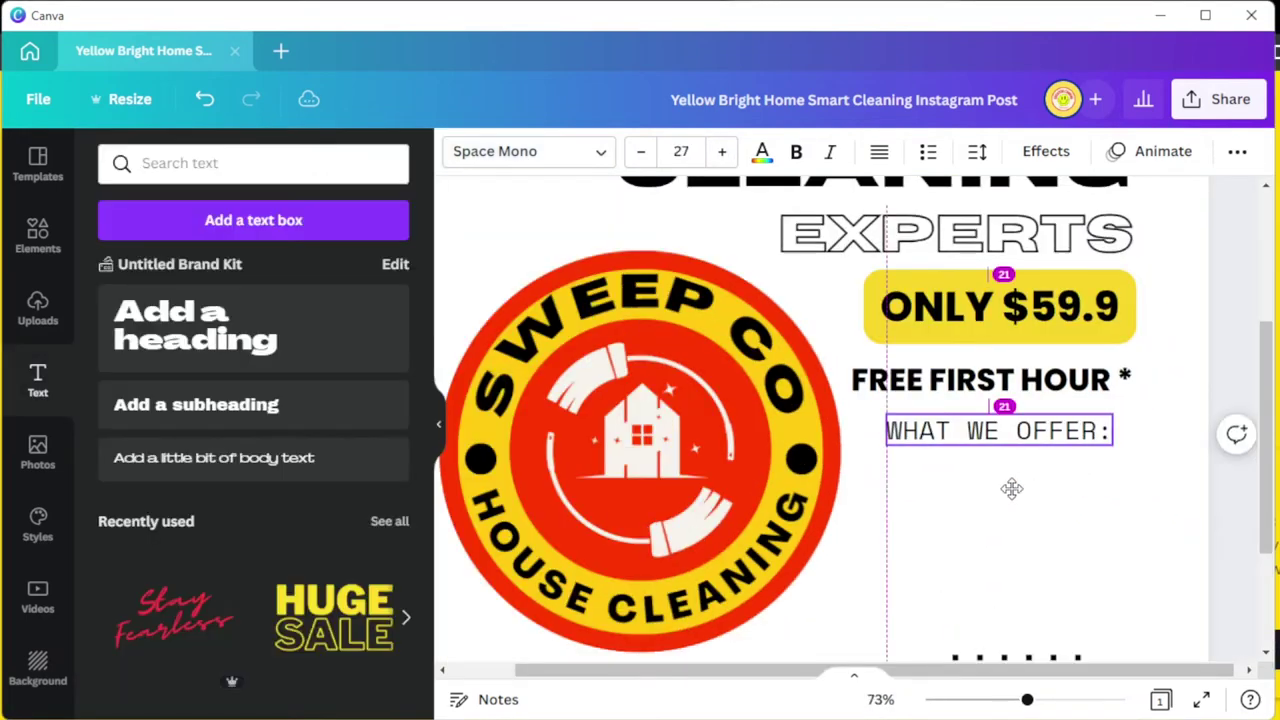
pyautogui.press('Return')
pyautogui.write('DEEP CLEANING SERVICES SUBSCRIPTION')
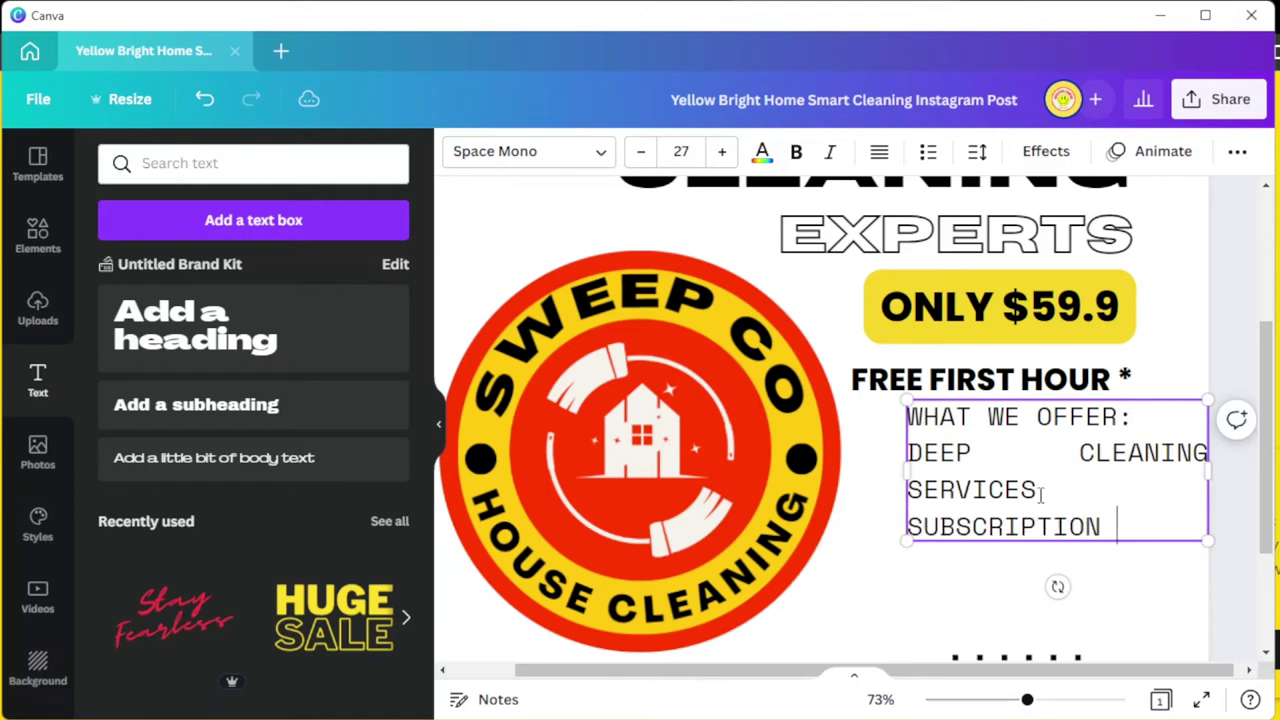
pyautogui.write(' BASED CLEANING')
pyautogui.press('Return')
pyautogui.write('HOUSE DISINFECTION')
pyautogui.click(928, 151)
pyautogui.click(879, 151)
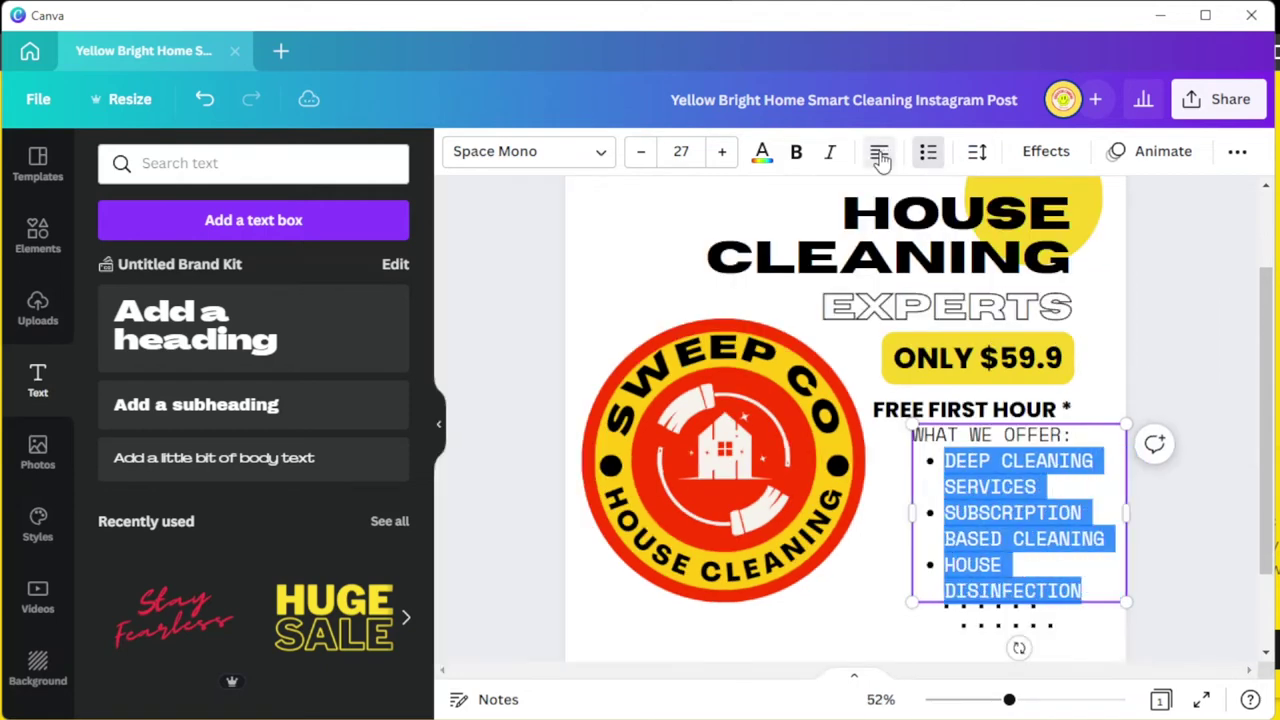
# Shrink the logo into the top-left corner and reduce the HOUSE CLEANING heading size.
pyautogui.moveTo(1035, 437); pyautogui.dragTo(898, 437)
pyautogui.moveTo(1090, 515); pyautogui.dragTo(1100, 517)
pyautogui.scroll(-2, 1000, 450)
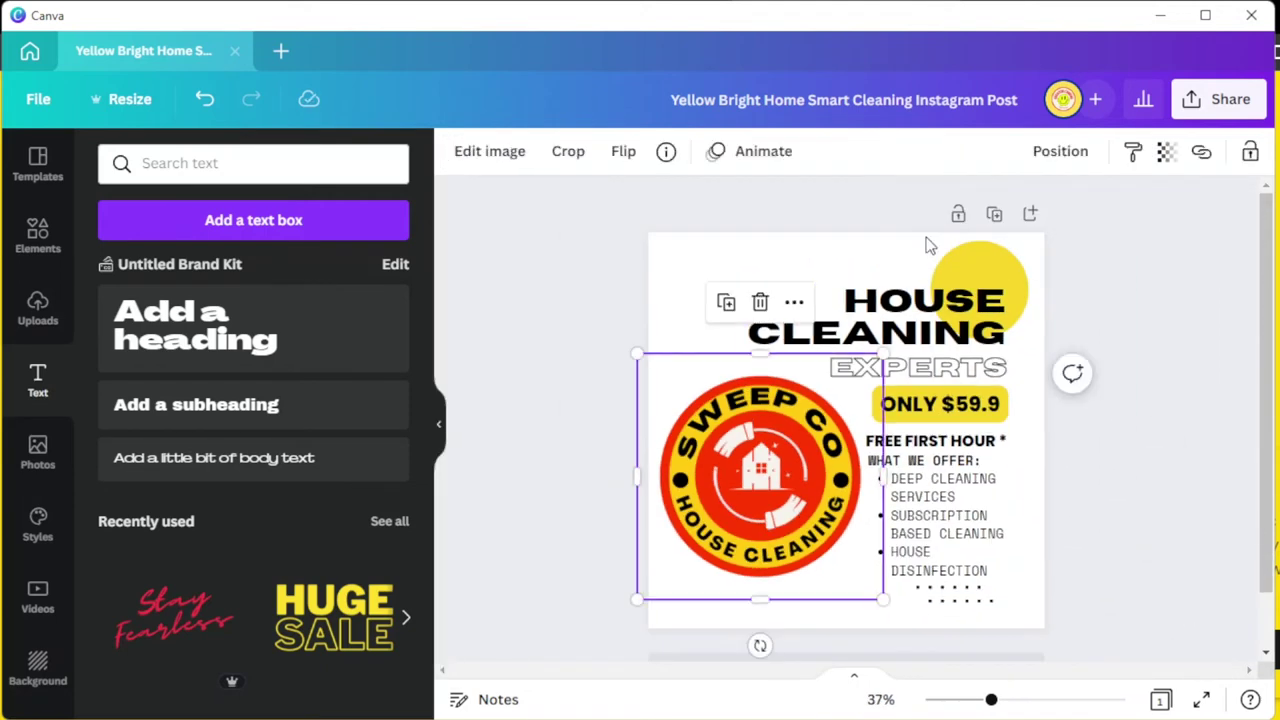
pyautogui.click(765, 503)
pyautogui.moveTo(765, 503); pyautogui.dragTo(720, 305)
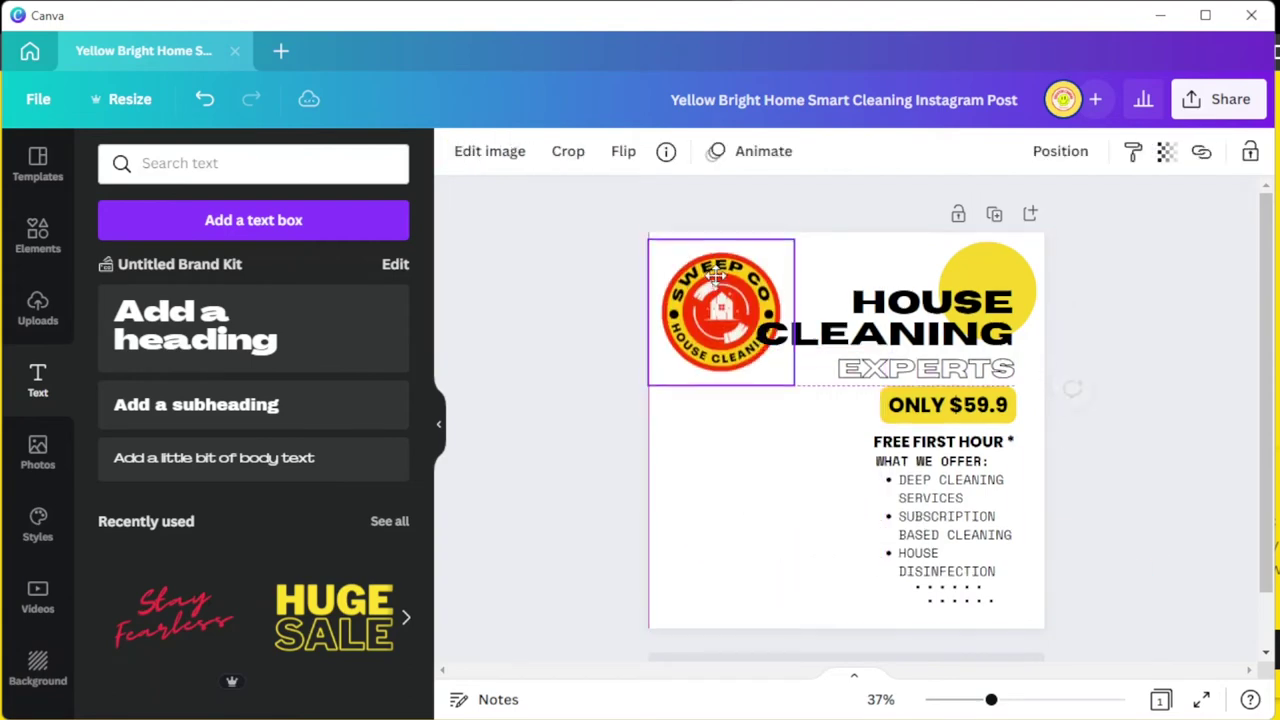
pyautogui.click(930, 320)
pyautogui.click(643, 149)
pyautogui.click(1203, 337)
# Move the list under the logo, duplicate it to the right, and rearrange dots, heading and logo.
pyautogui.moveTo(920, 575); pyautogui.dragTo(731, 581)
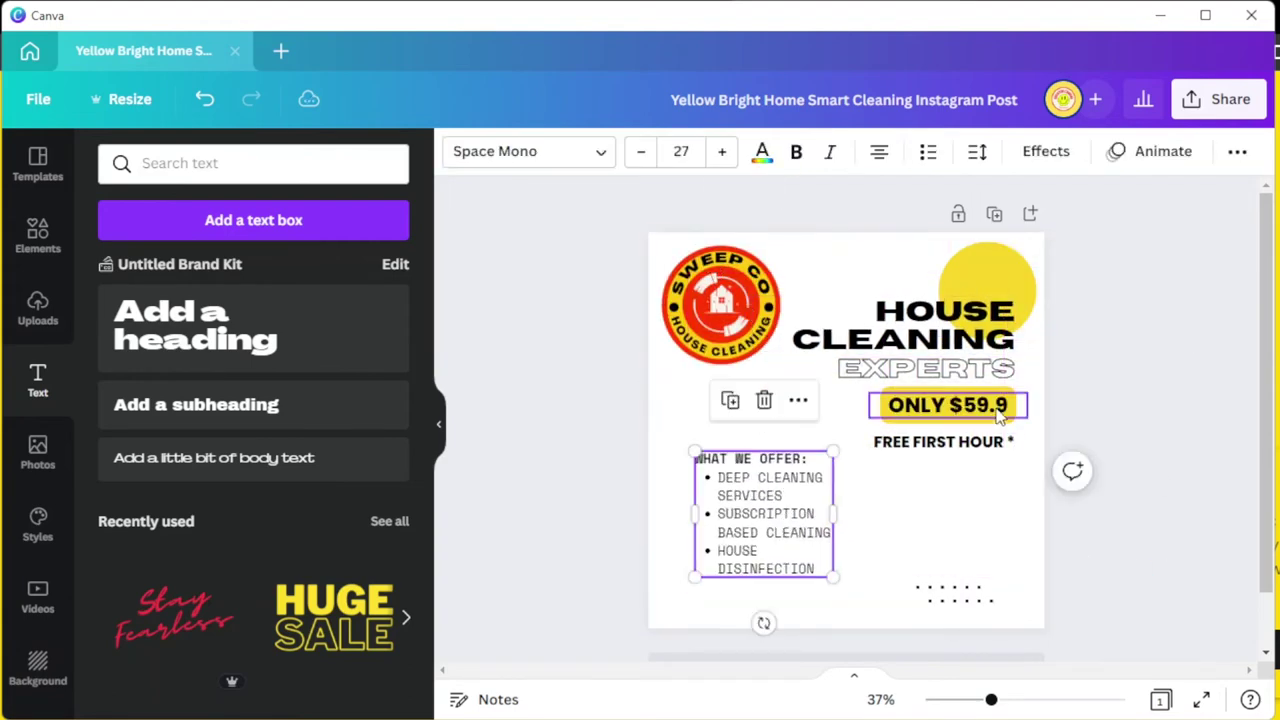
pyautogui.moveTo(948, 405)
pyautogui.mouseDown()
pyautogui.moveTo(743, 421)
pyautogui.moveTo(948, 408)
pyautogui.mouseUp()
pyautogui.click(935, 597)
pyautogui.moveTo(935, 597); pyautogui.dragTo(967, 602)
pyautogui.hotkey('ctrl', 'v')
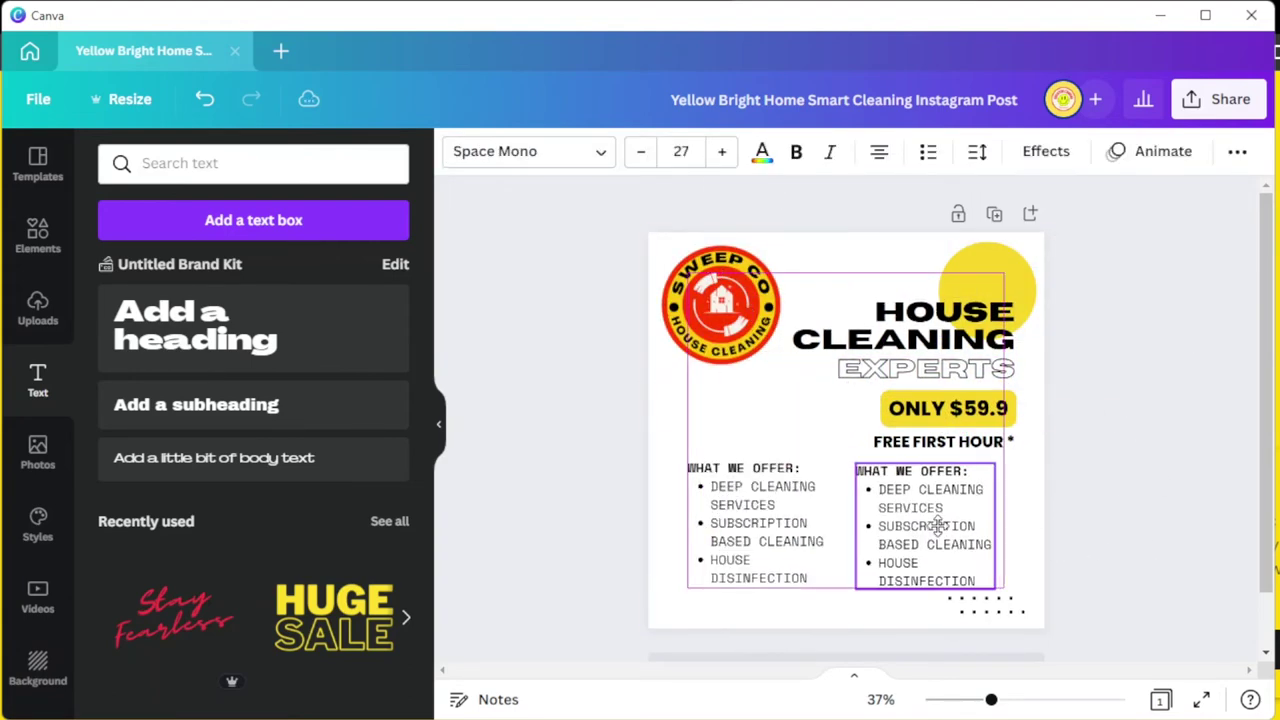
pyautogui.moveTo(720, 305); pyautogui.dragTo(733, 383)
pyautogui.click(930, 320)
pyautogui.moveTo(1018, 290); pyautogui.dragTo(1013, 305)
pyautogui.moveTo(675, 328); pyautogui.dragTo(645, 258)
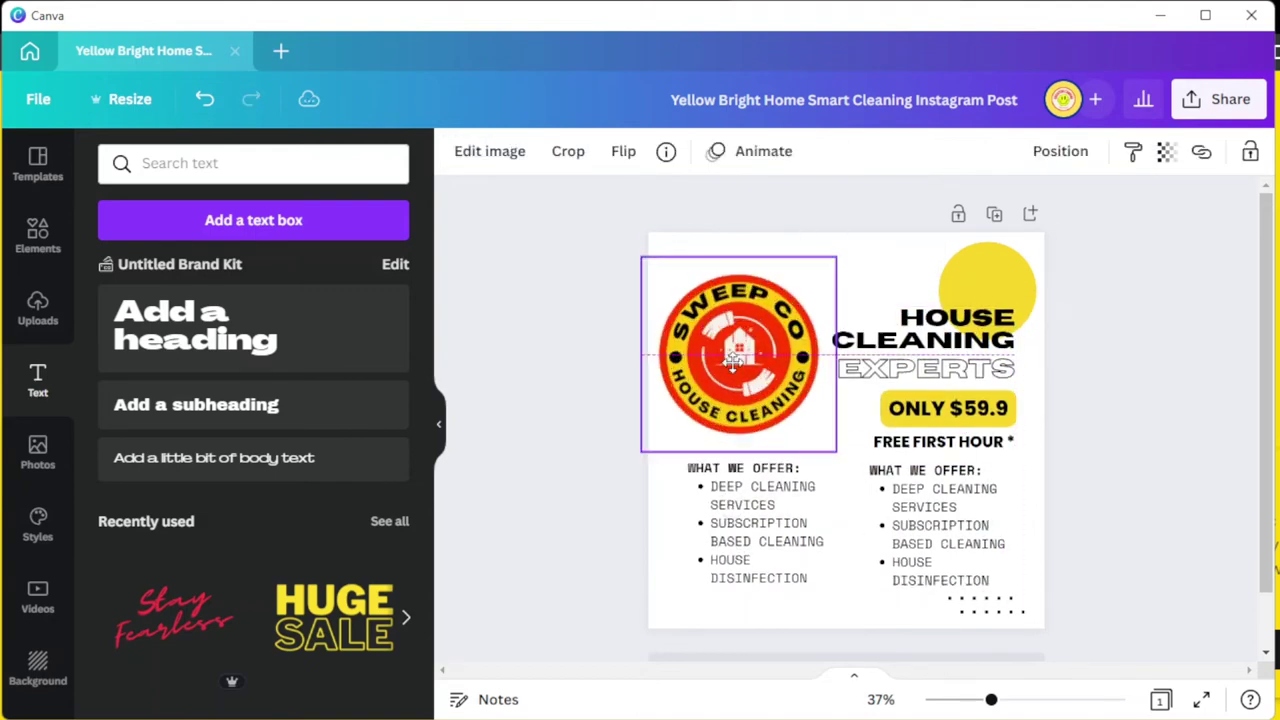
pyautogui.doubleClick(924, 506)
pyautogui.write('OFFICE LOCATION: ANYWHERE STREET, DOWNTOWN NOWHERE')
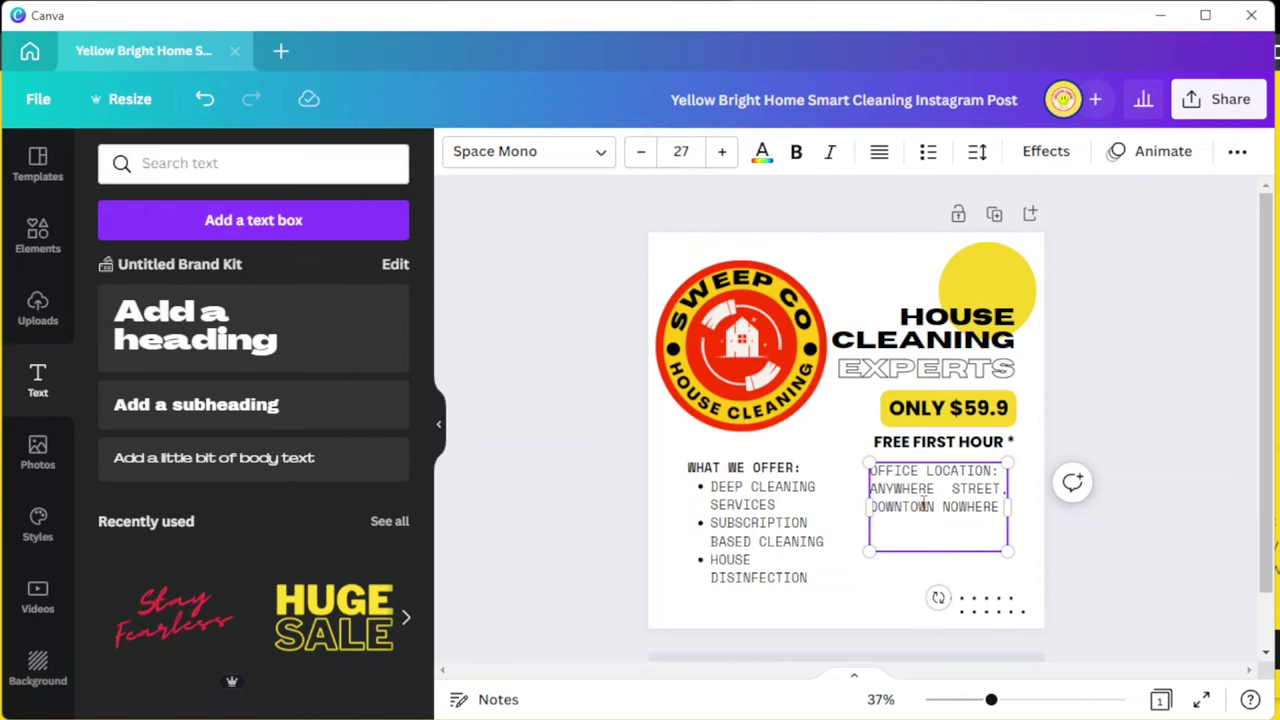
pyautogui.click(1080, 537)
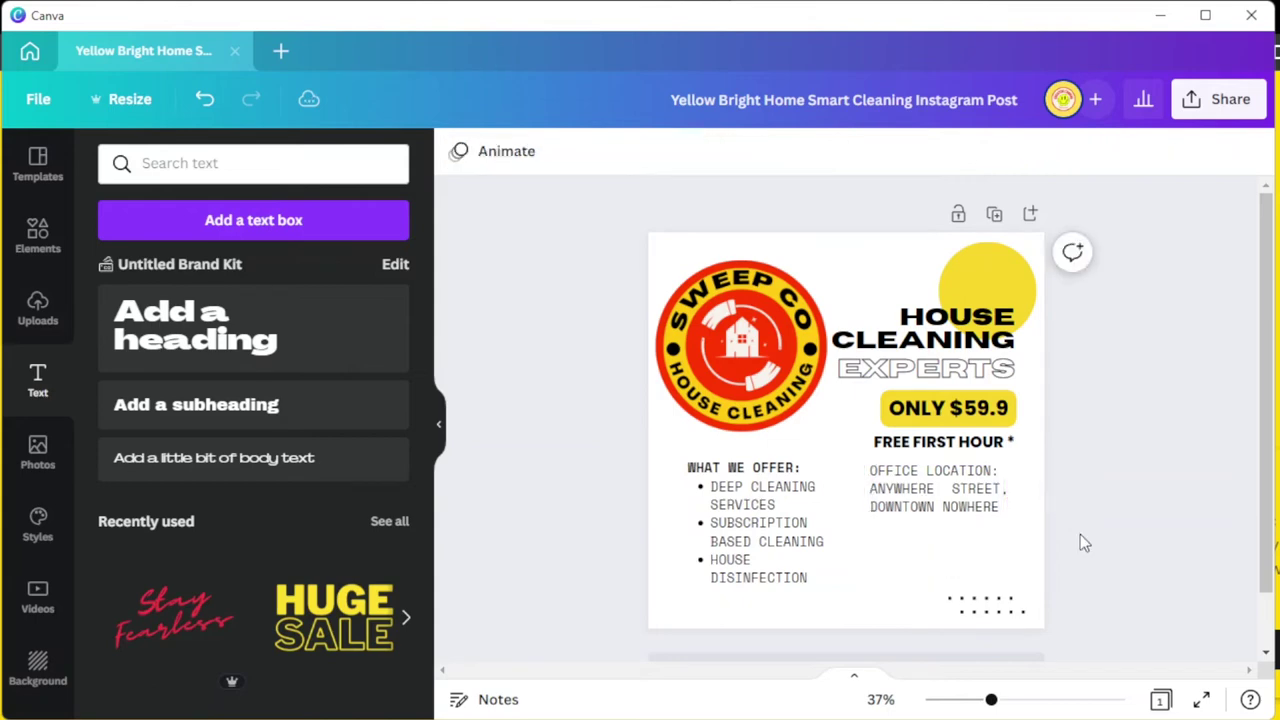
pyautogui.moveTo(958, 506); pyautogui.dragTo(958, 536)
pyautogui.press('BackSpace')
pyautogui.write('@sweepcleaning')
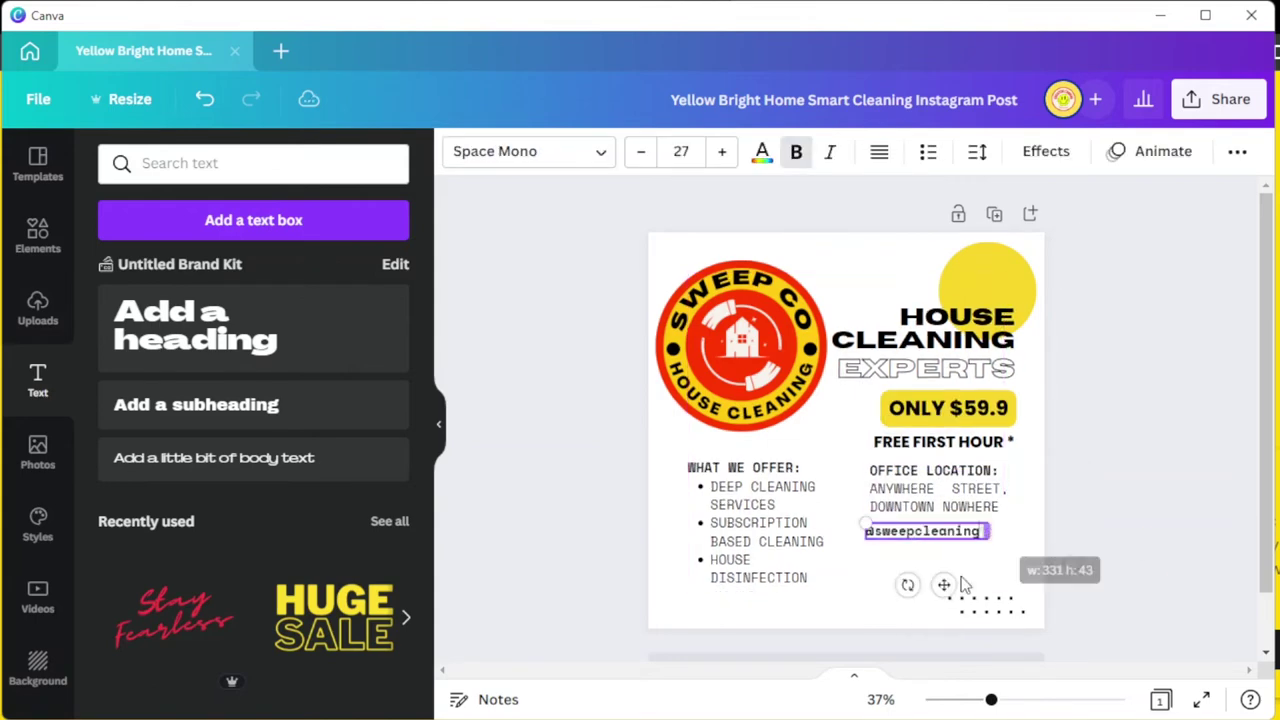
pyautogui.click(1114, 594)
pyautogui.click(38, 237)
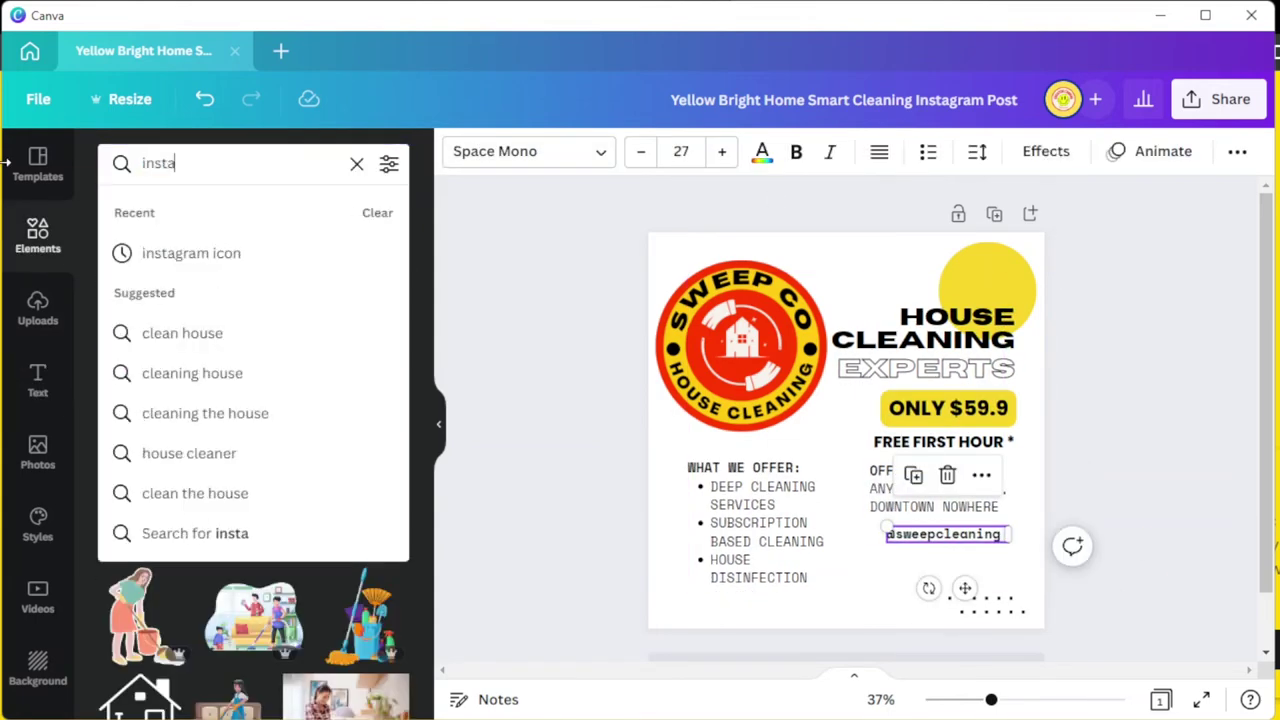
pyautogui.write('instagram icon')
pyautogui.click(147, 352)
pyautogui.moveTo(853, 486)
pyautogui.mouseDown()
pyautogui.moveTo(877, 588)
pyautogui.moveTo(864, 566)
pyautogui.mouseUp()
pyautogui.click(948, 561)
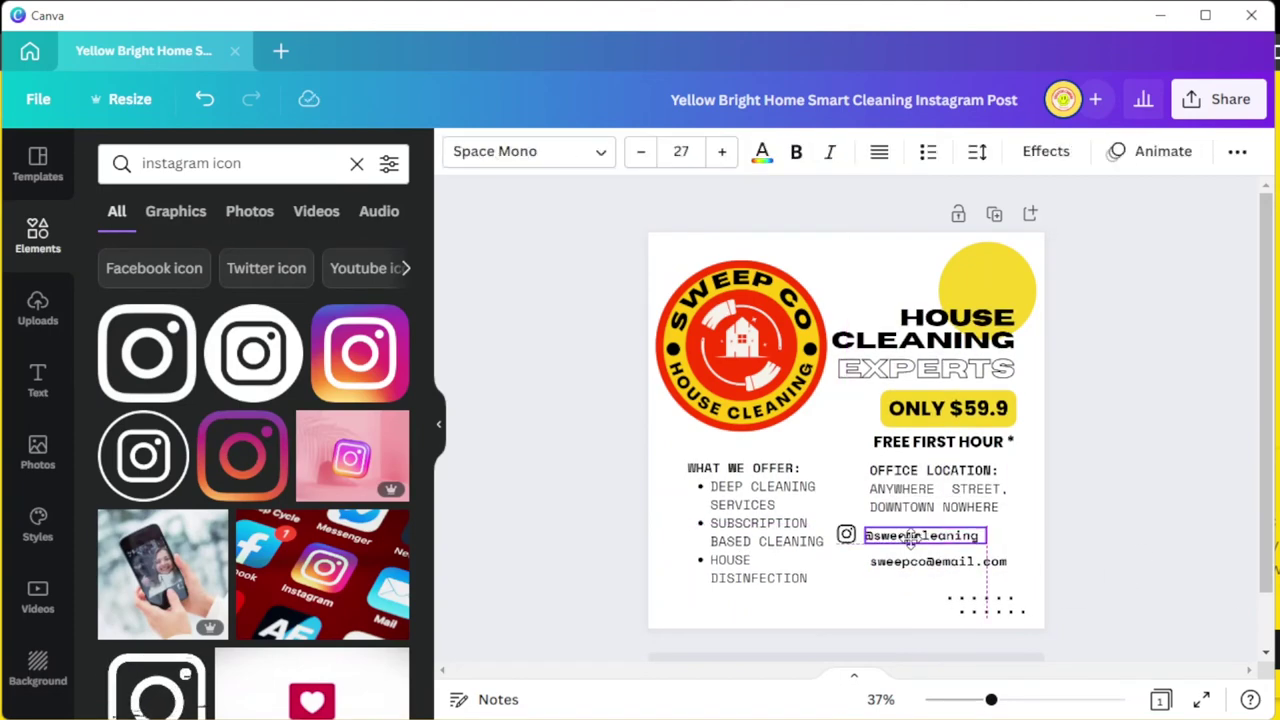
pyautogui.click(190, 163)
pyautogui.write('email icon')
pyautogui.press('Return')
pyautogui.click(357, 451)
pyautogui.keyDown('ctrl'); pyautogui.scroll(5, 848, 534); pyautogui.keyUp('ctrl')
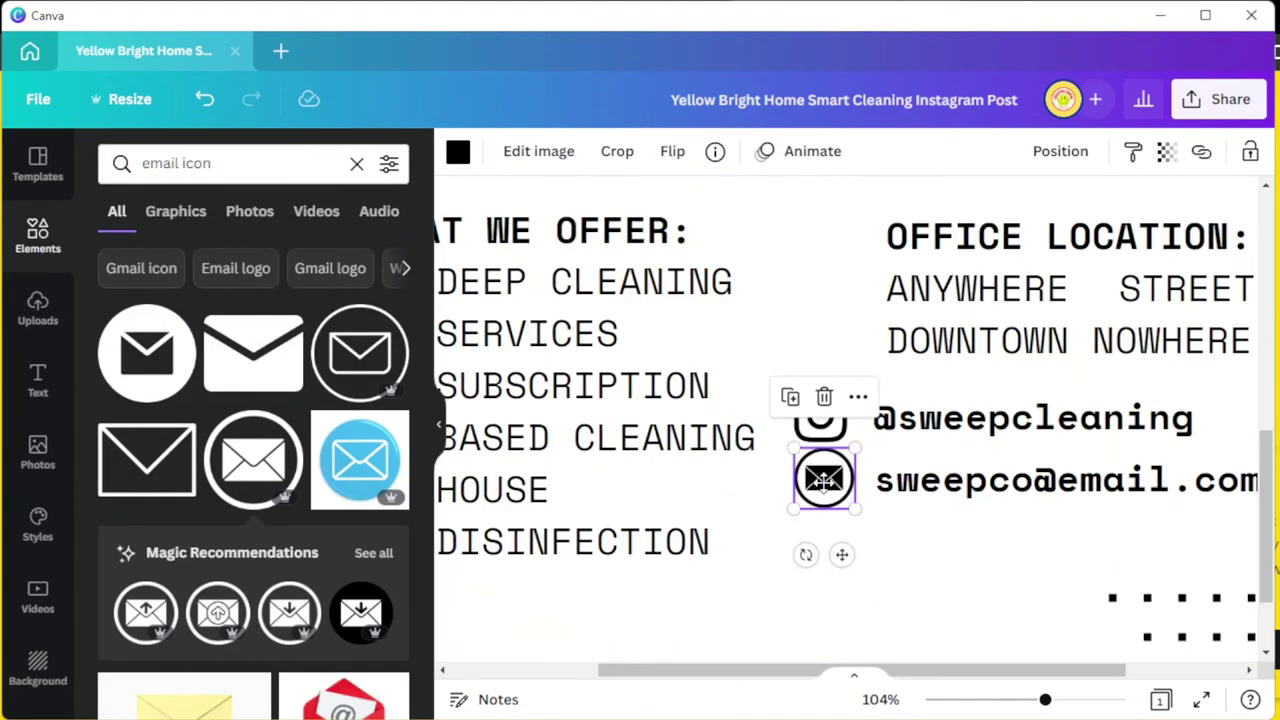
pyautogui.moveTo(1043, 477)
pyautogui.mouseDown()
pyautogui.moveTo(651, 614)
pyautogui.moveTo(820, 357)
pyautogui.mouseUp()
pyautogui.keyDown('ctrl'); pyautogui.scroll(-5, 877, 543); pyautogui.keyUp('ctrl')
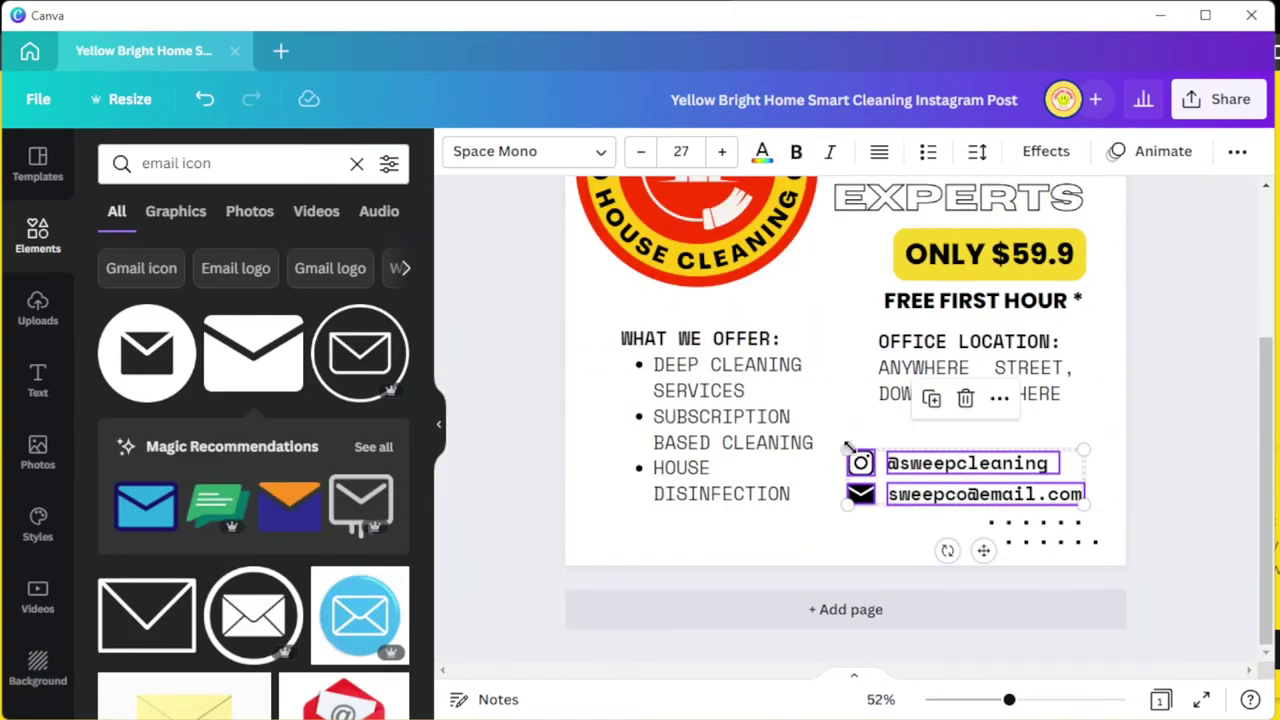
pyautogui.click(983, 420)
pyautogui.keyDown('ctrl'); pyautogui.scroll(-3, 983, 420); pyautogui.keyUp('ctrl')
pyautogui.moveTo(1108, 480); pyautogui.dragTo(1108, 523)
pyautogui.click(1212, 604)
# Enlarge the services list, reposition the dots, and nudge the logo and list upward.
pyautogui.click(760, 520)
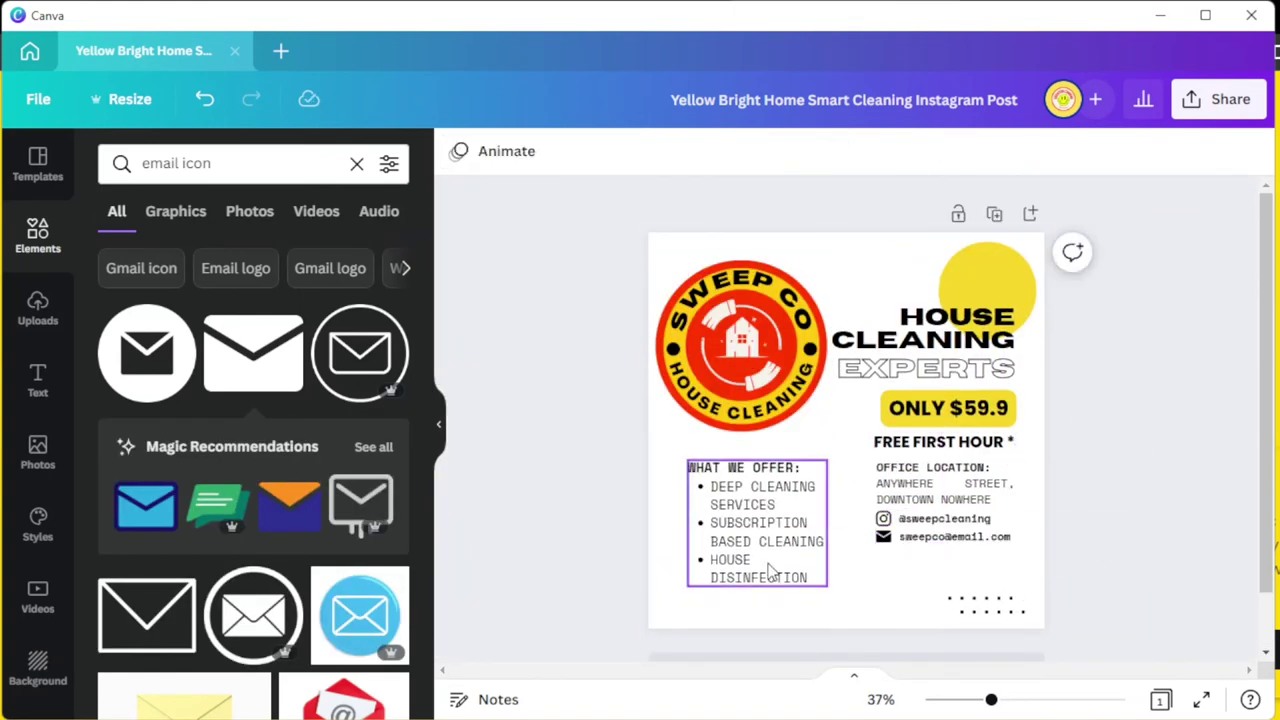
pyautogui.moveTo(829, 586); pyautogui.dragTo(848, 620)
pyautogui.moveTo(948, 605); pyautogui.dragTo(871, 588)
pyautogui.moveTo(1014, 623); pyautogui.dragTo(988, 590)
pyautogui.click(740, 340)
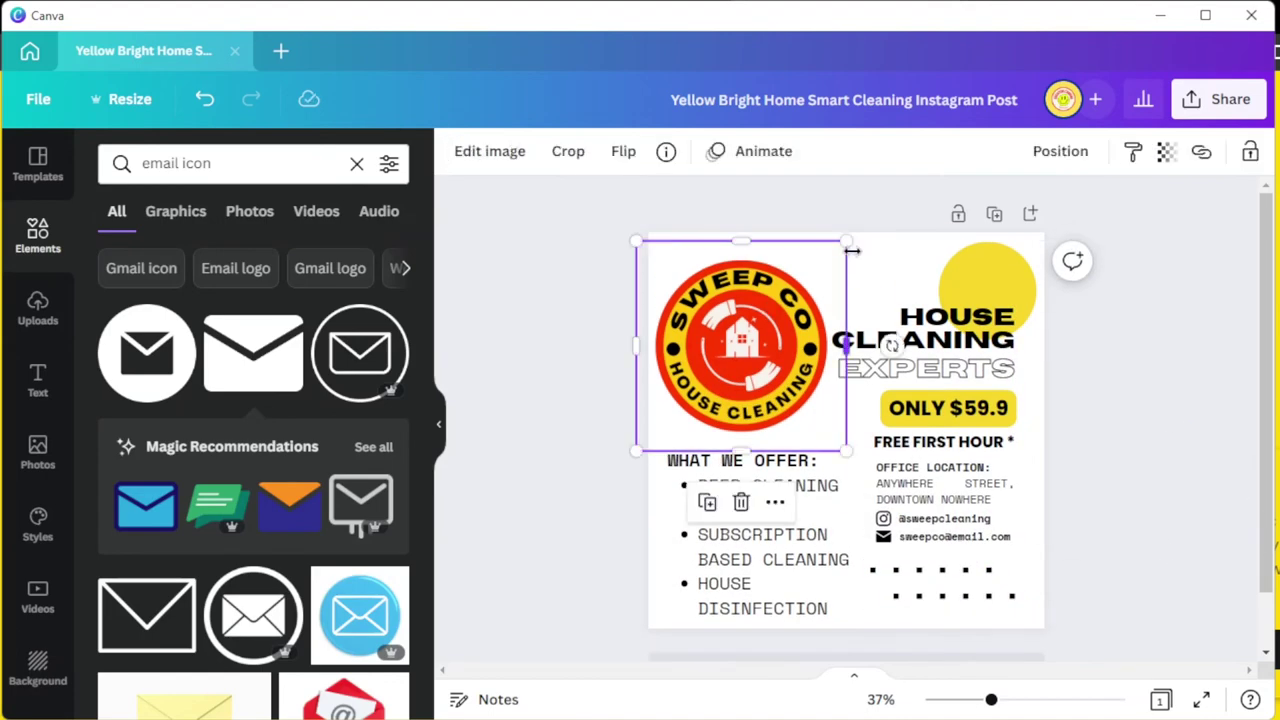
pyautogui.keyDown('shift'); pyautogui.click(760, 480); pyautogui.keyUp('shift')
pyautogui.moveTo(760, 480); pyautogui.dragTo(760, 465)
# Colour the ONLY $59.9 price badge and the dotted decoration red.
pyautogui.click(948, 408)
pyautogui.click(1057, 557)
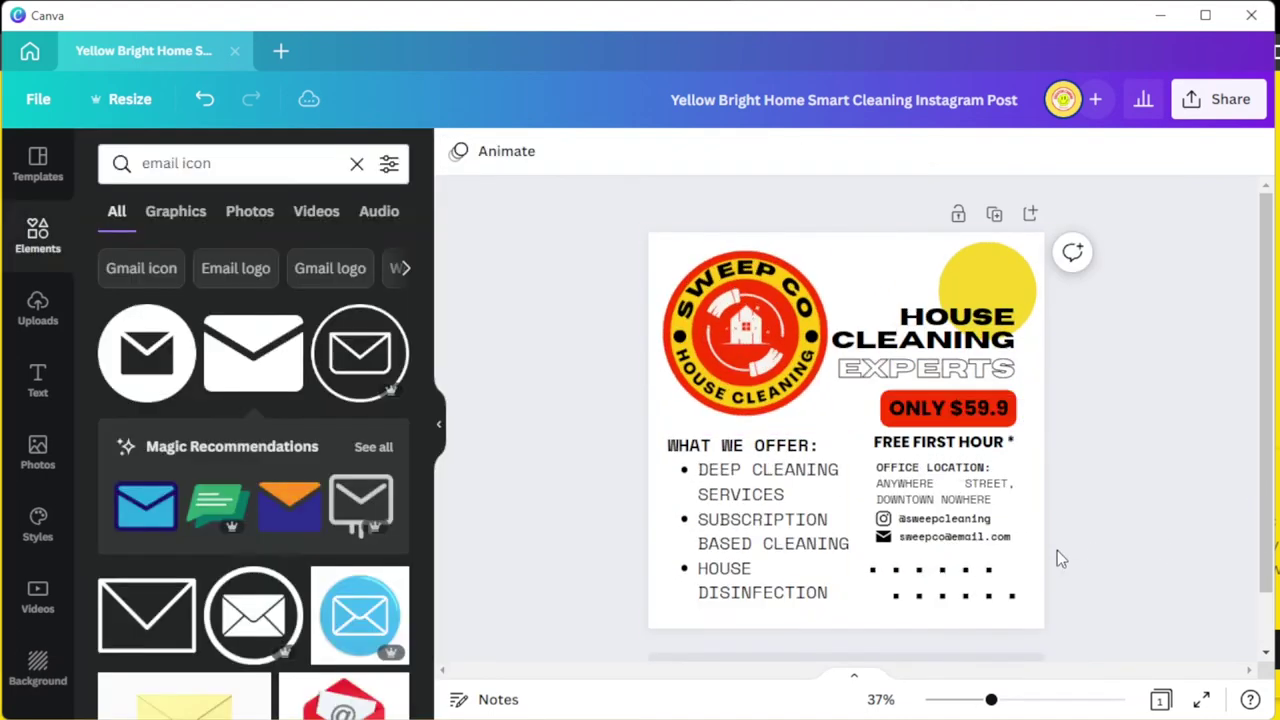
pyautogui.click(930, 582)
pyautogui.click(457, 151)
pyautogui.click(226, 399)
pyautogui.click(1000, 615)
# Set the page background to cream.
pyautogui.click(457, 151)
pyautogui.scroll(-3, 323, 347)
pyautogui.click(333, 363)
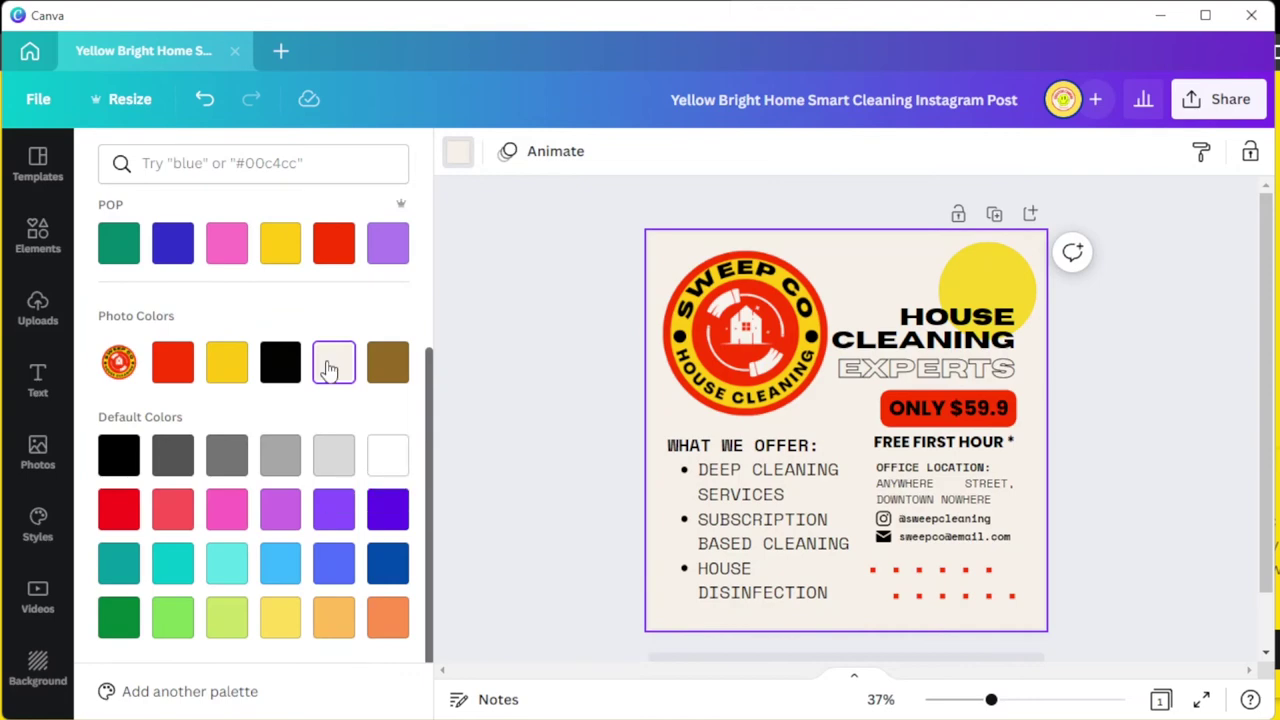
pyautogui.scroll(3, 200, 300)
pyautogui.click(117, 254)
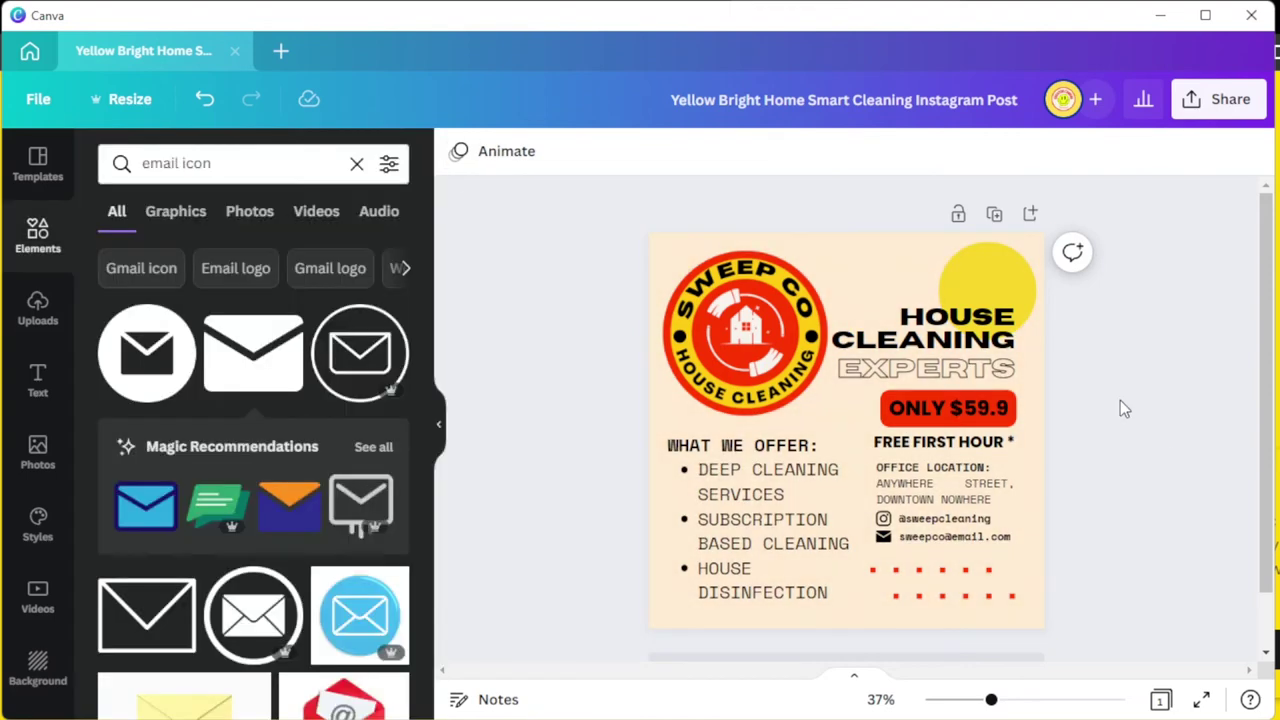
# Download the finished 1080 × 1080 flyer as a PNG file.
pyautogui.click(439, 426)
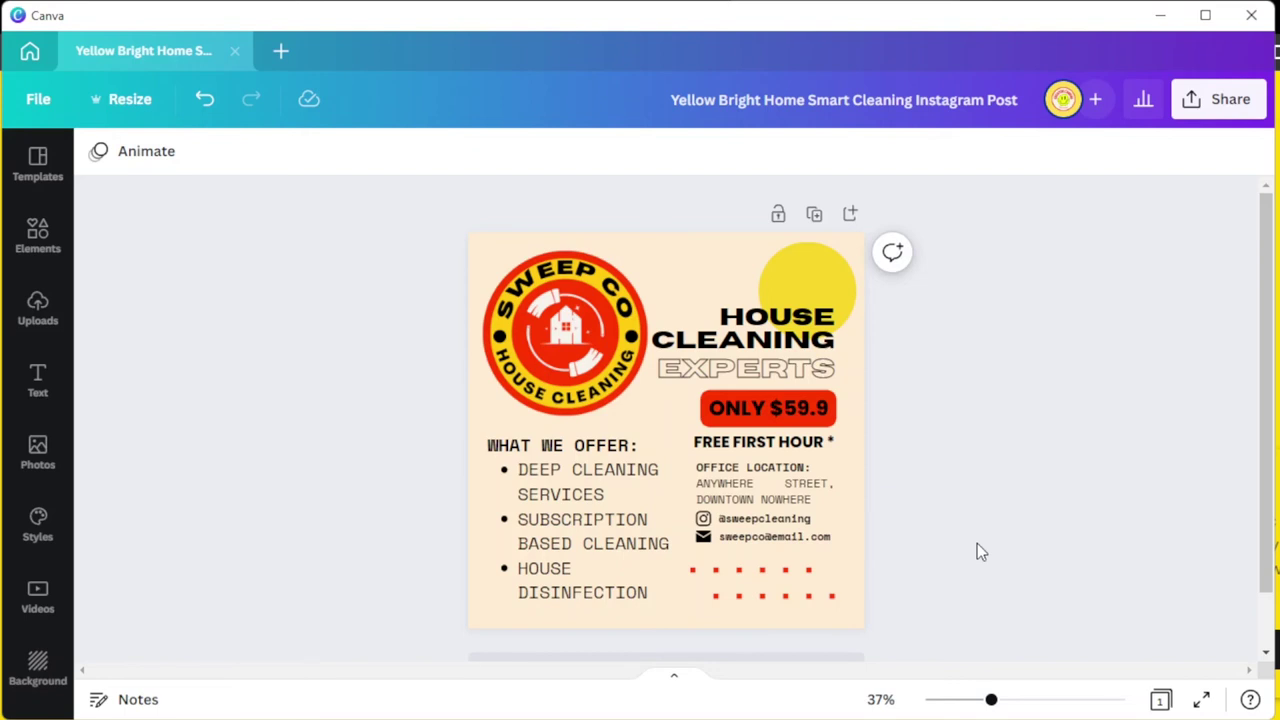
pyautogui.click(1218, 104)
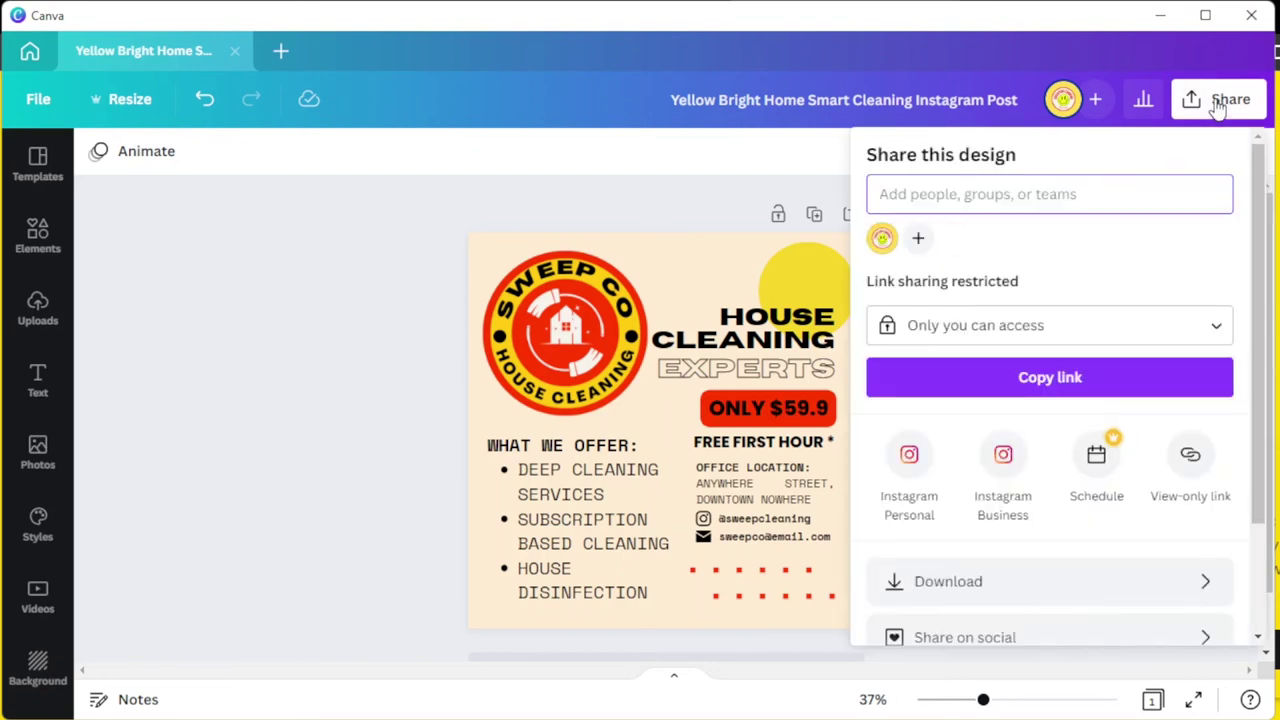
pyautogui.click(1183, 572)
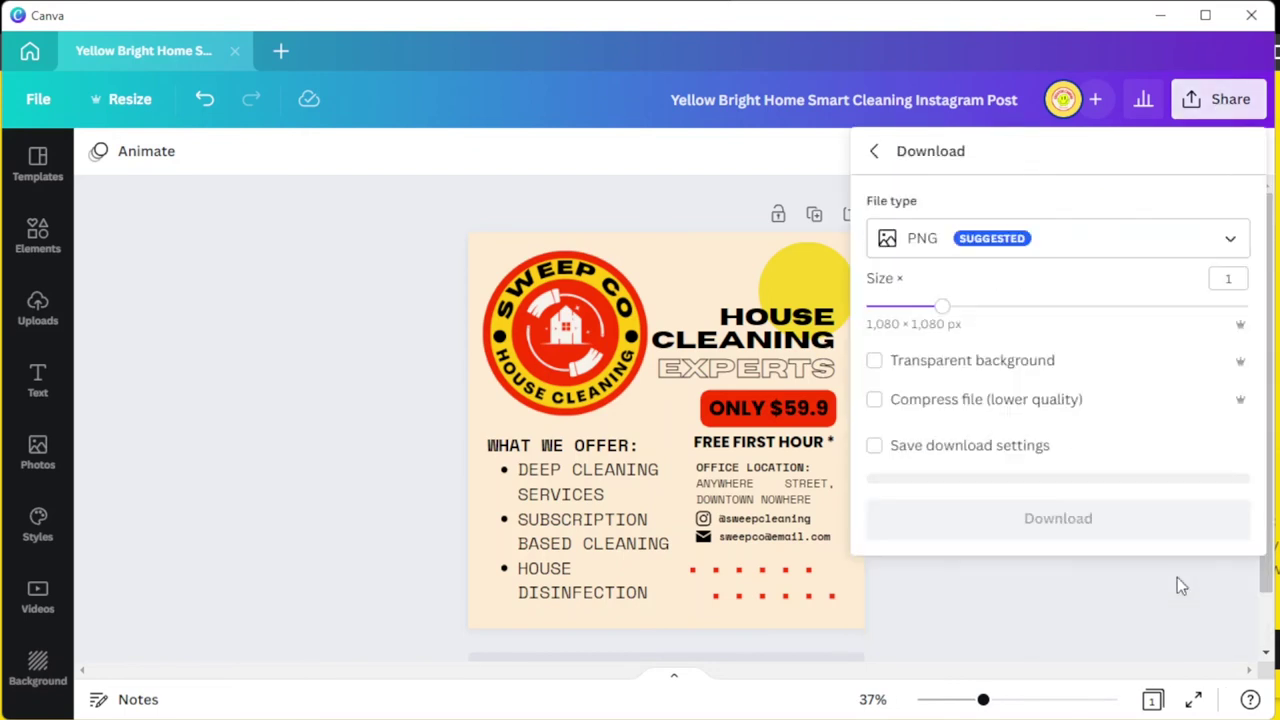
pyautogui.click(1048, 248)
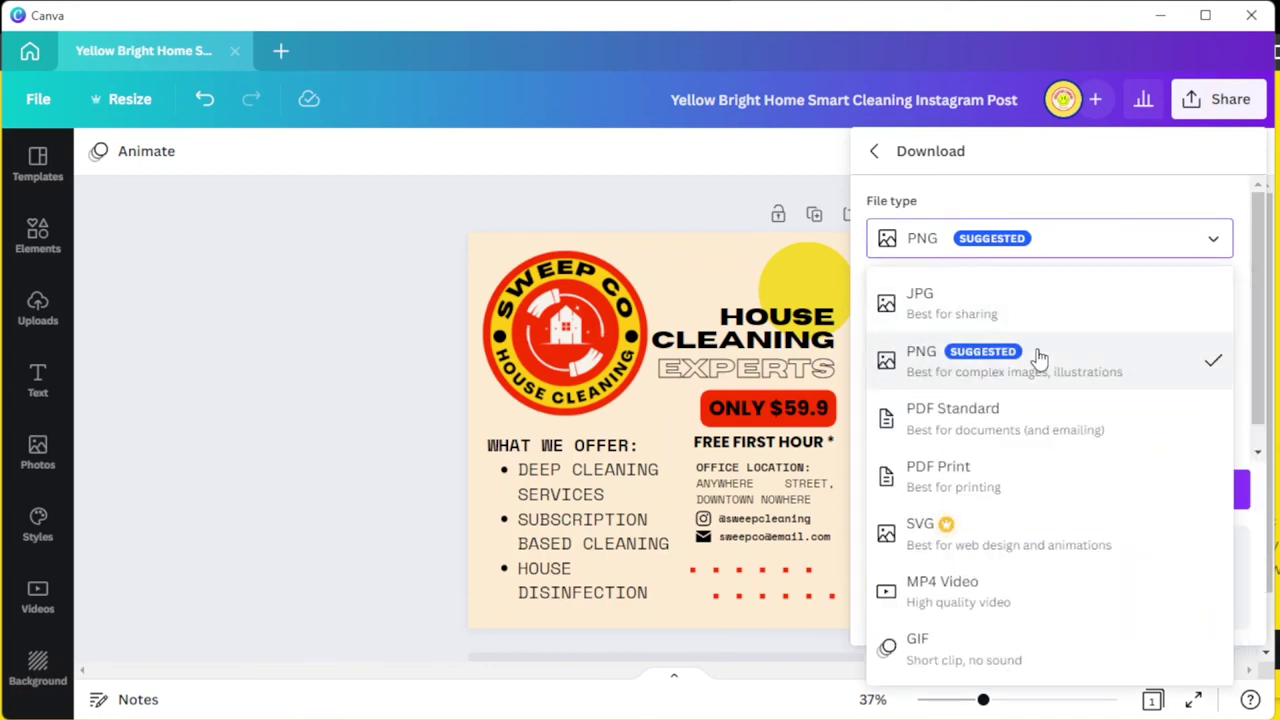
pyautogui.click(1040, 358)
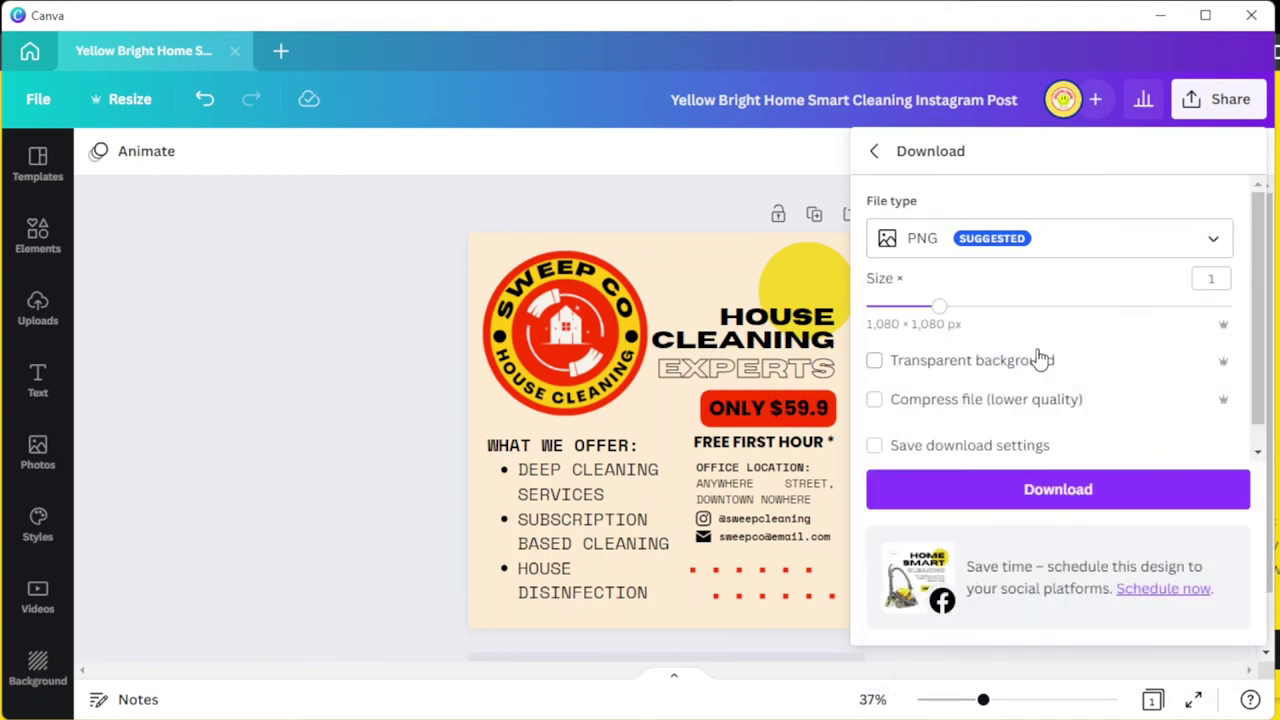
pyautogui.click(1058, 495)
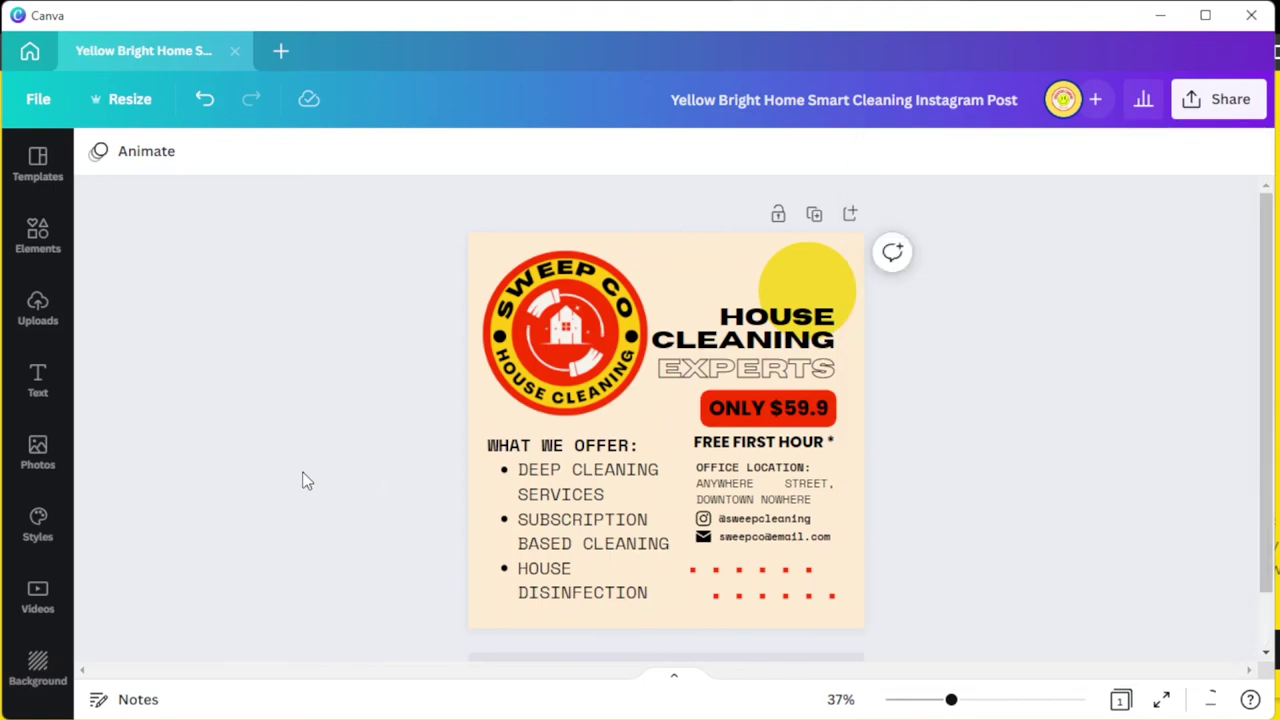